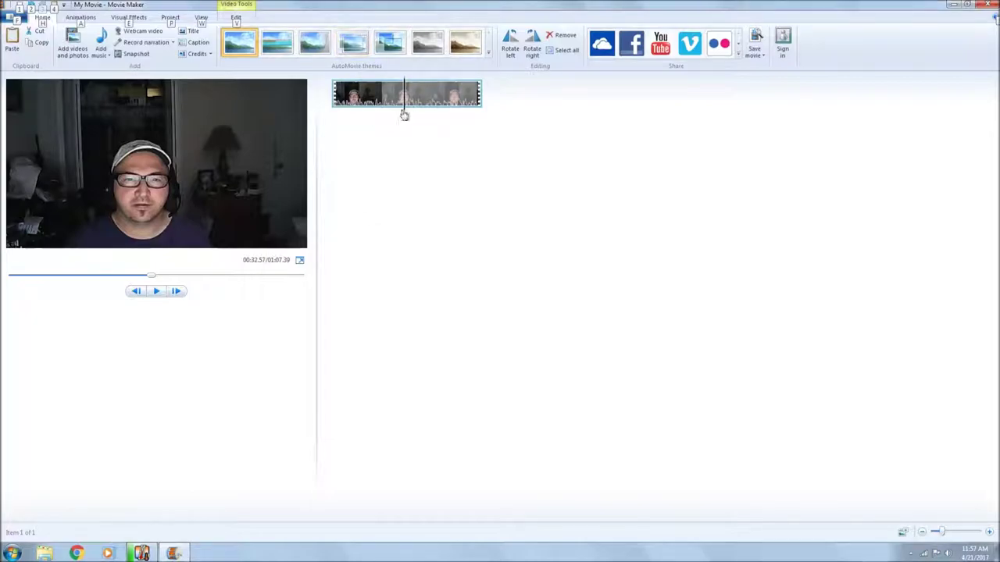
- Rewind the webcam clip preview to 00:00.00
{"action": "left_click_drag", "start_coordinate": [404, 111], "coordinate": [333, 118]}
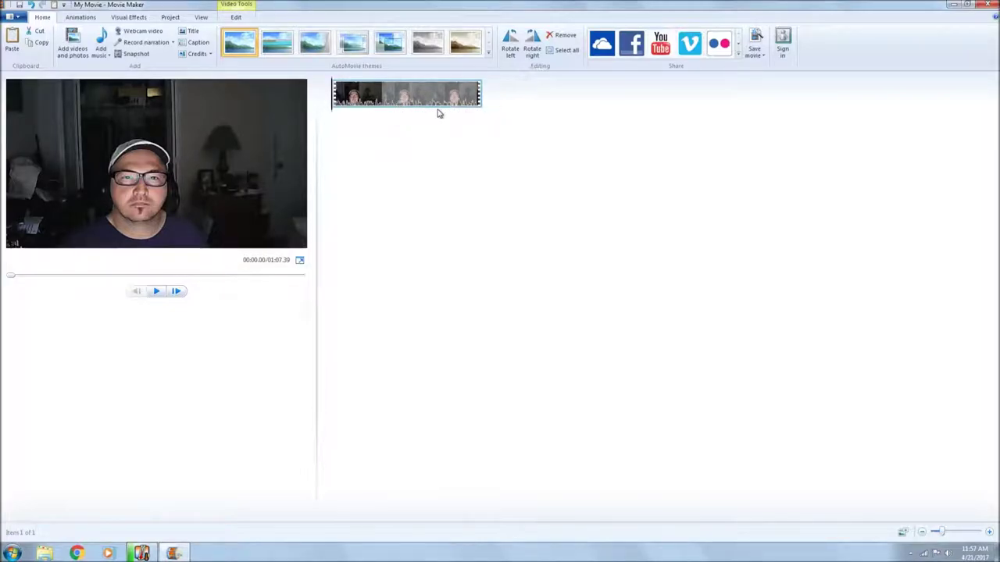
- Save only the movie's audio as audio.m4a and dismiss the completion notice
{"action": "left_click", "coordinate": [762, 56]}
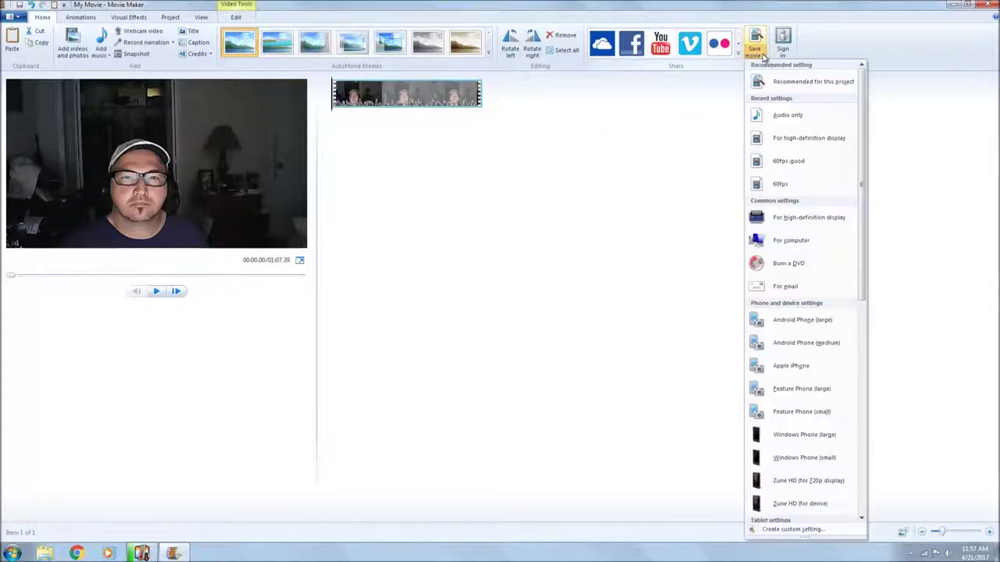
{"action": "left_click", "coordinate": [785, 115]}
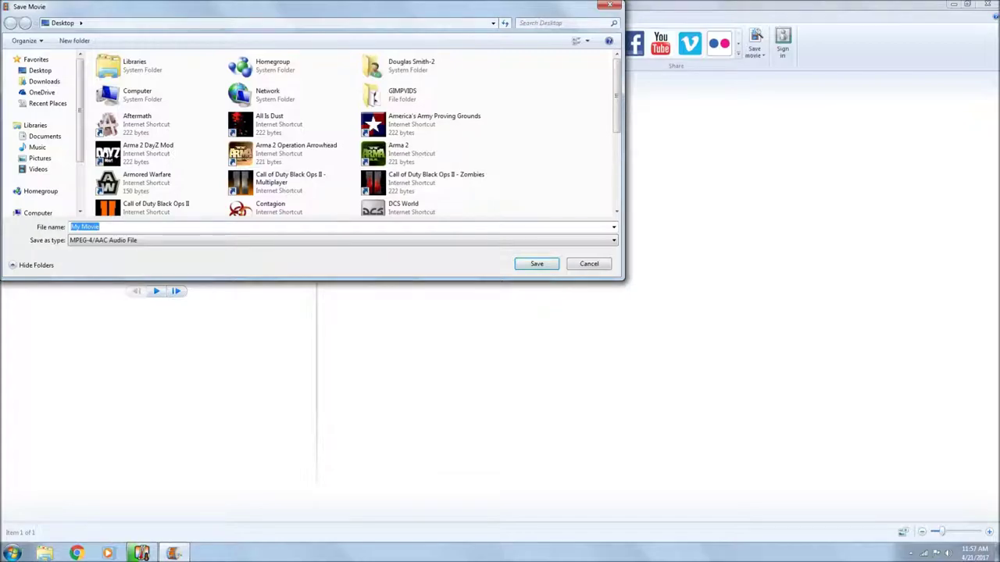
{"action": "type", "text": "audio"}
{"action": "key", "text": "Return"}
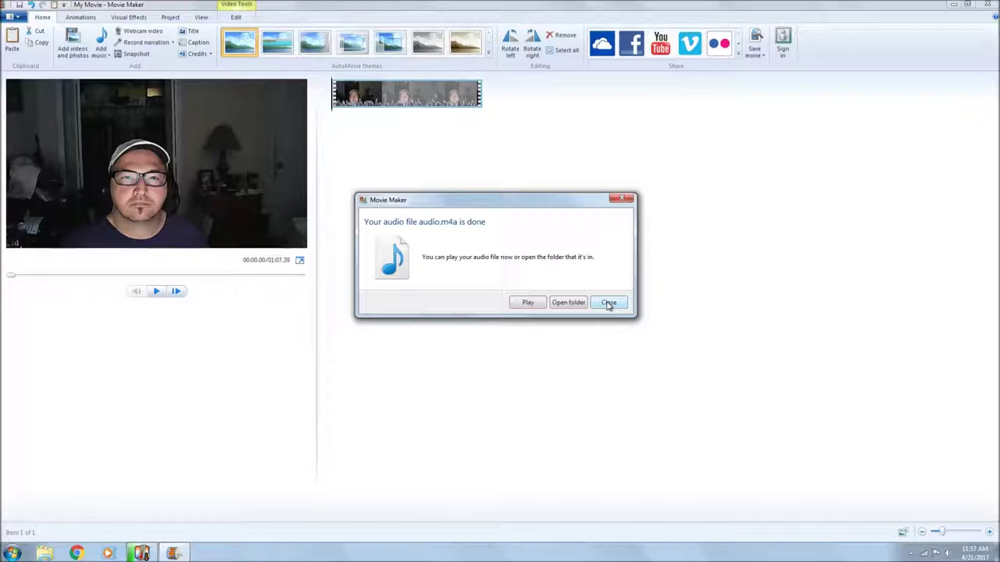
{"action": "left_click", "coordinate": [608, 303]}
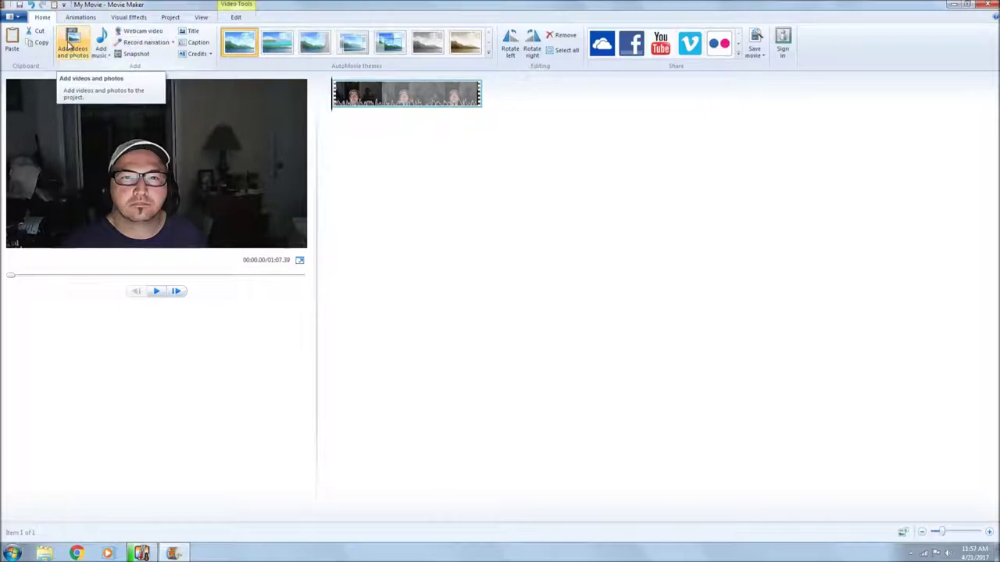
- Play through the webcam clip and pause it at 00:32.17
{"action": "left_click", "coordinate": [154, 292]}
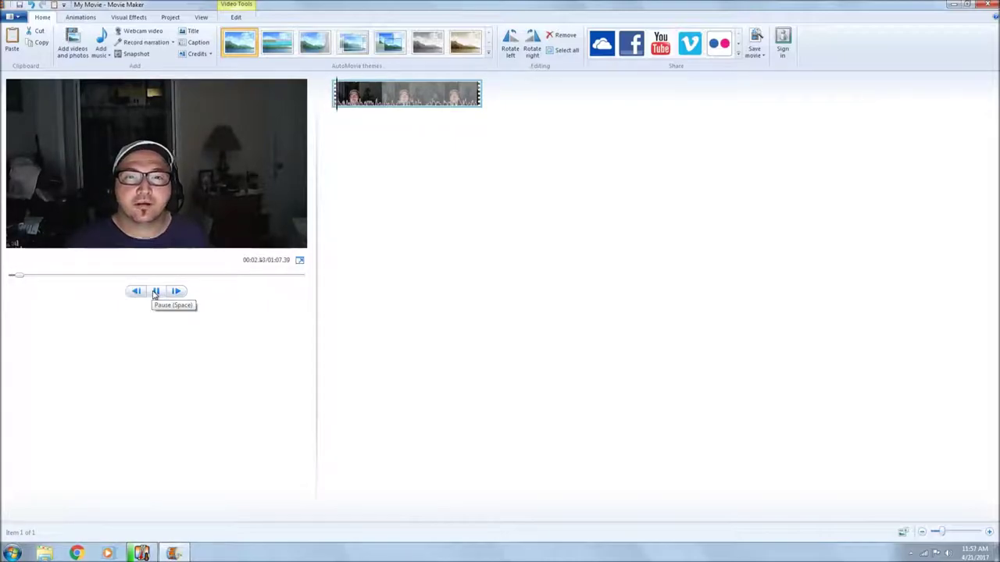
{"action": "left_click", "coordinate": [154, 292]}
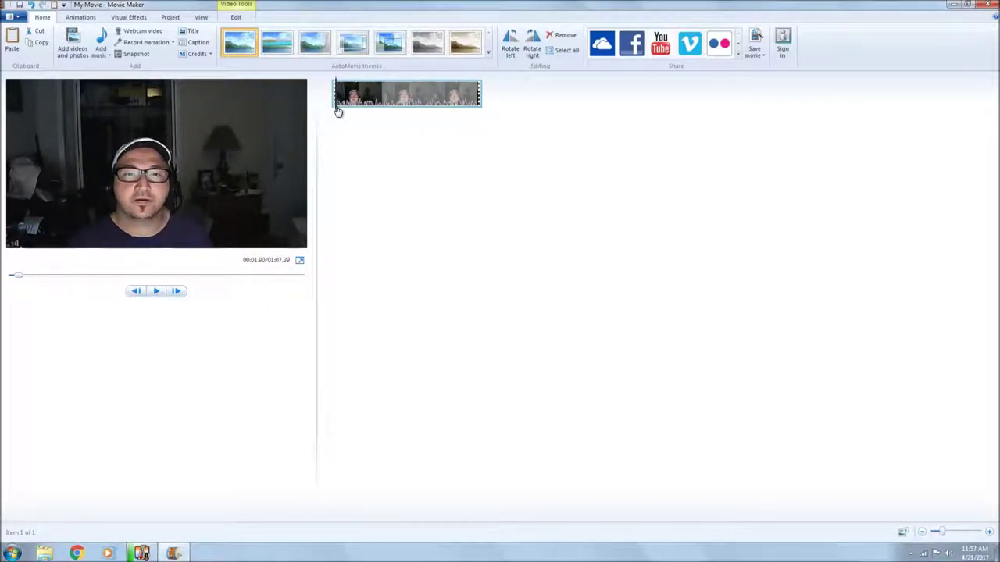
{"action": "left_click", "coordinate": [379, 109]}
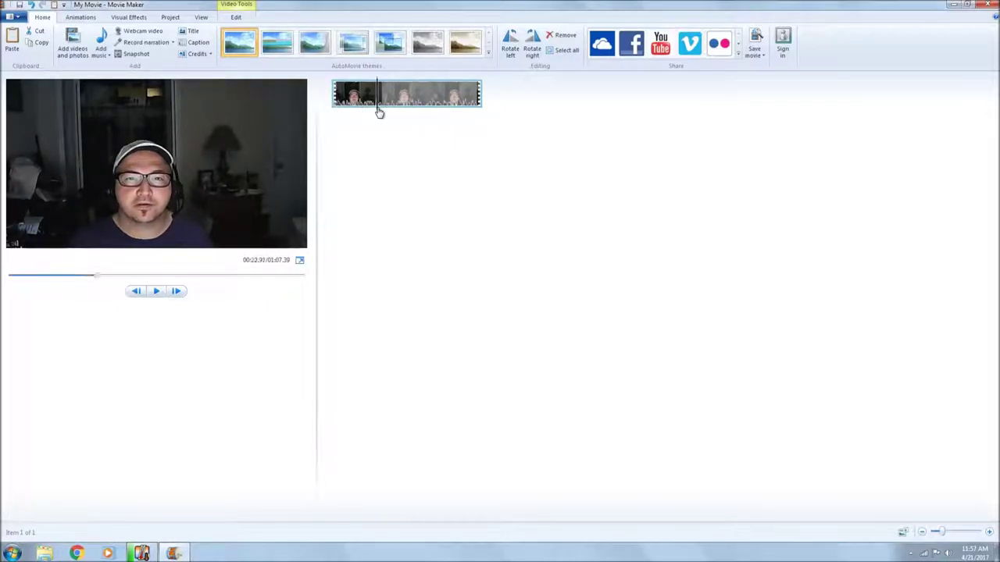
{"action": "left_click", "coordinate": [153, 292]}
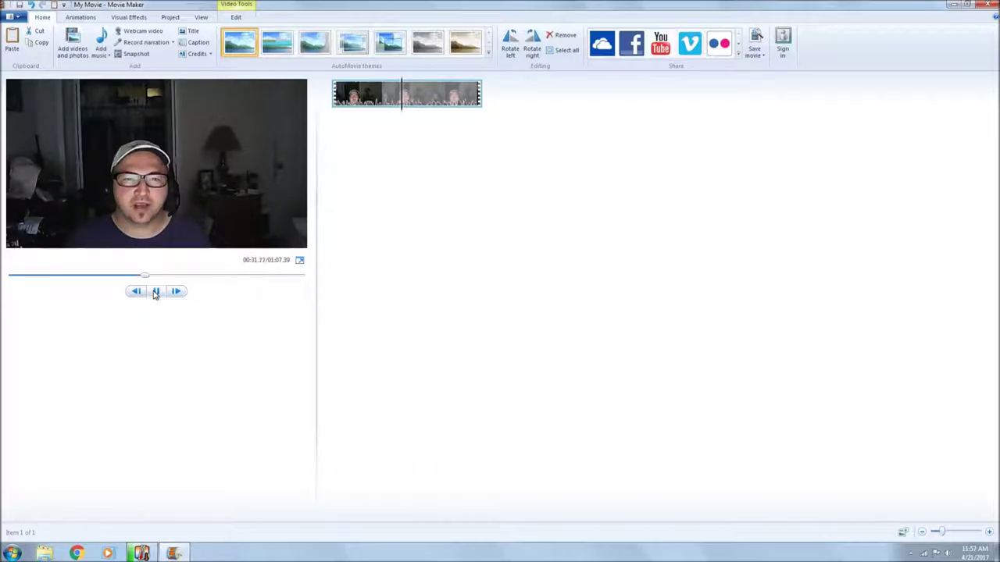
{"action": "left_click", "coordinate": [156, 293]}
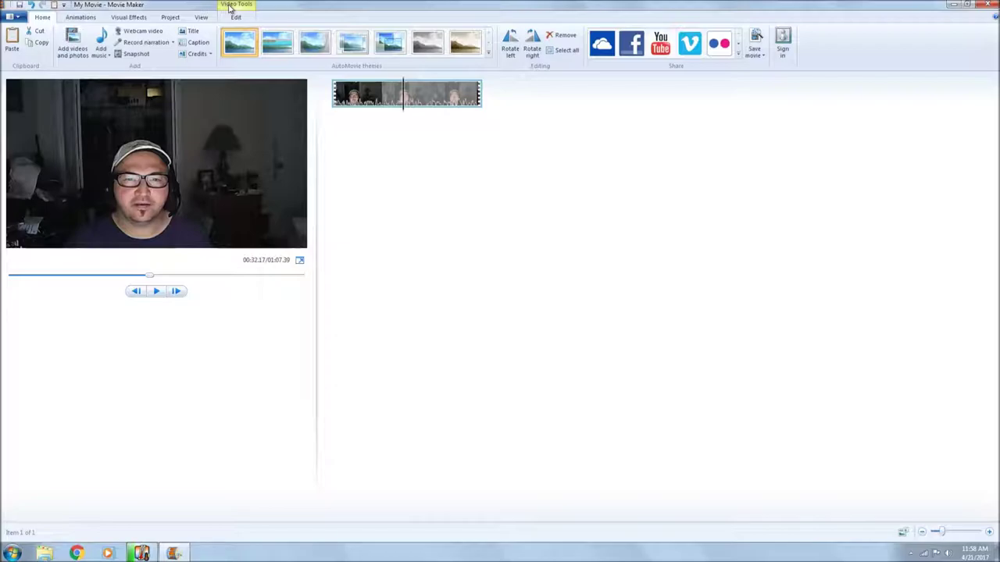
- Split the webcam clip into two pieces at 00:32.17
{"action": "left_click", "coordinate": [231, 7]}
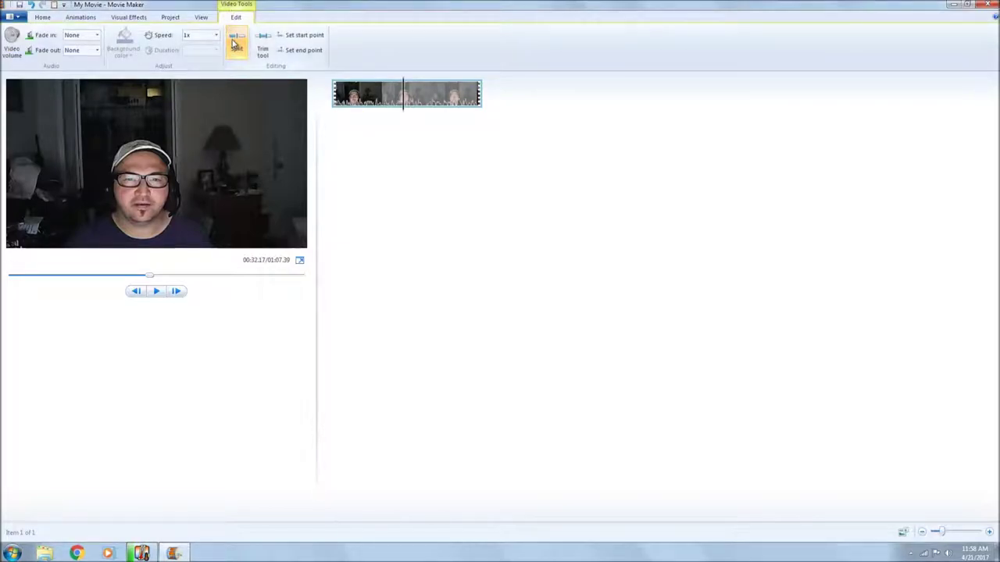
{"action": "left_click", "coordinate": [234, 43]}
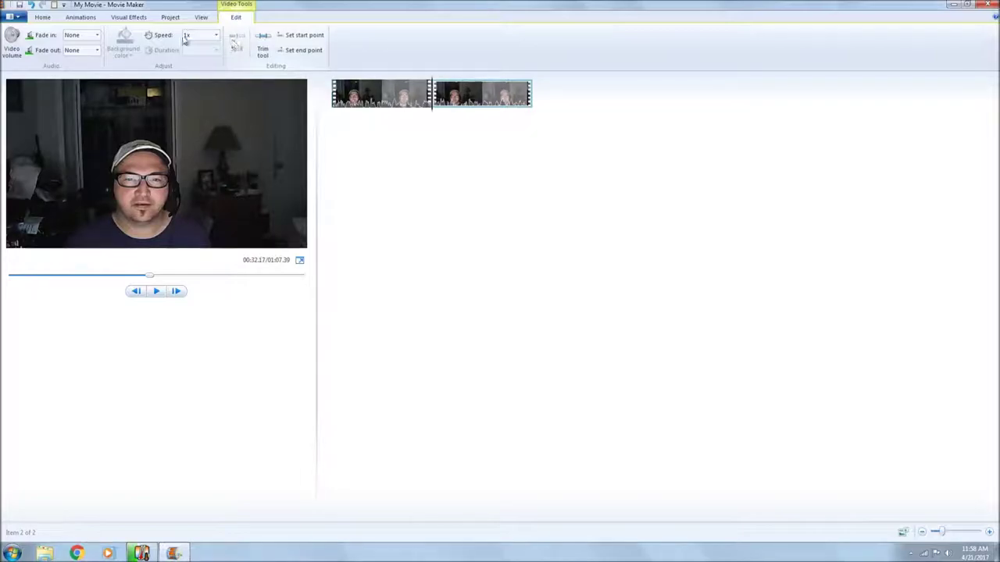
{"action": "left_click", "coordinate": [44, 18]}
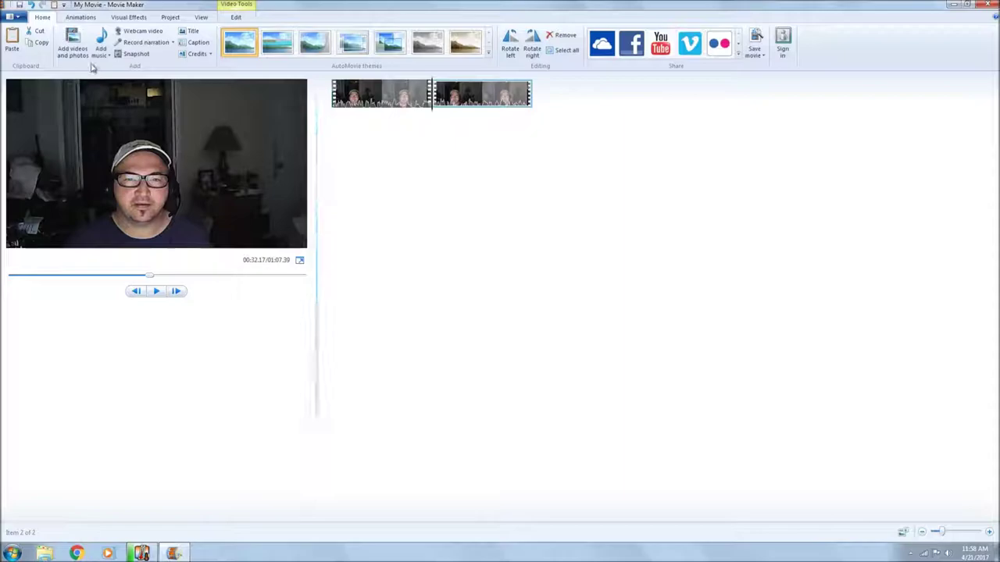
- Add AT-AT picture 5 and the long-named AT-AT picture after the first webcam piece
{"action": "left_click", "coordinate": [382, 95]}
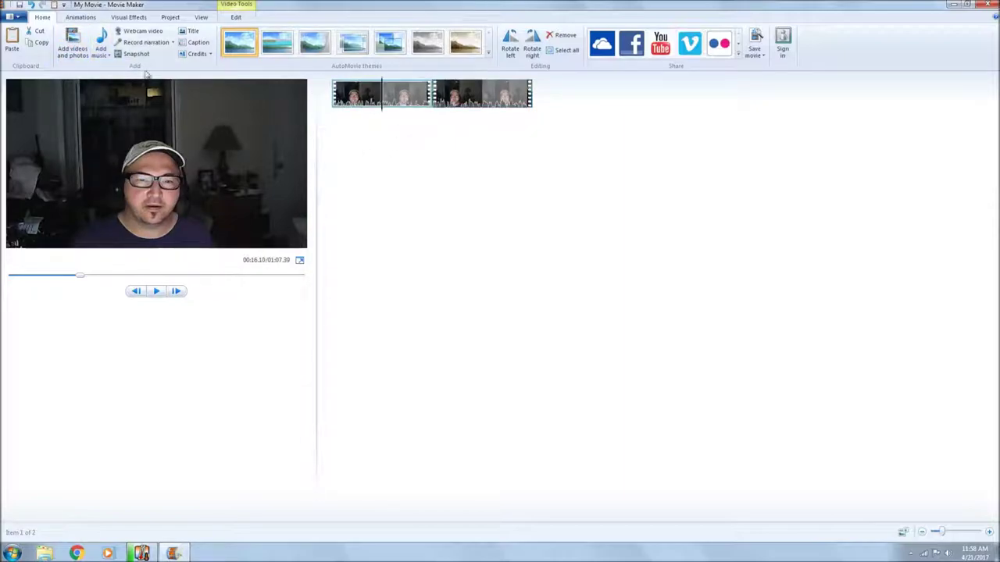
{"action": "left_click", "coordinate": [67, 47]}
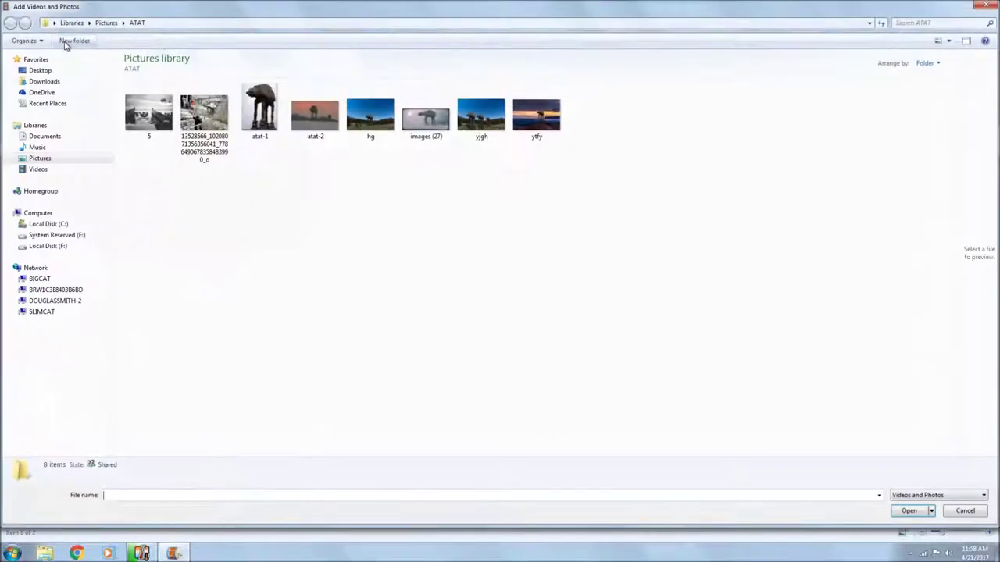
{"action": "left_click", "coordinate": [151, 117]}
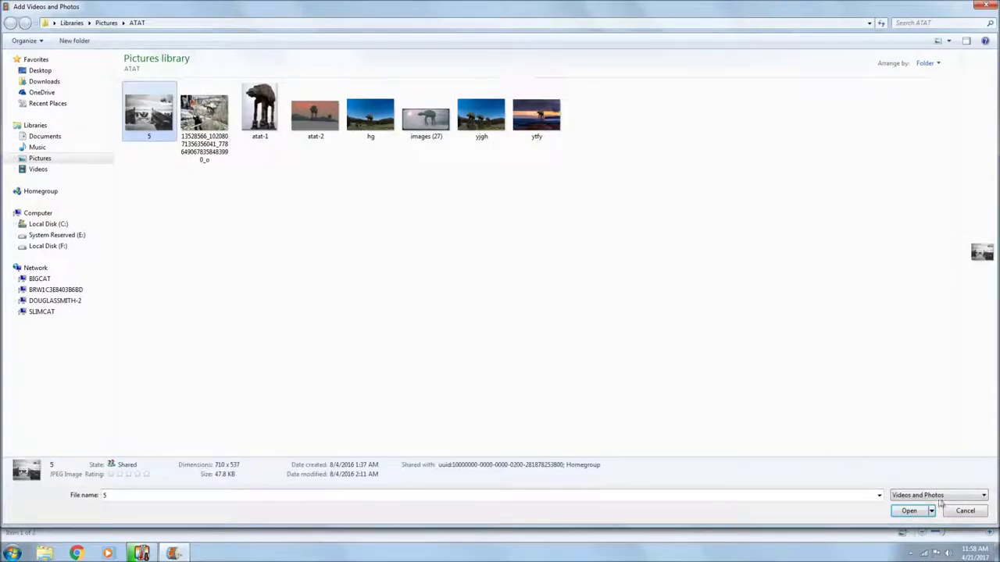
{"action": "left_click", "coordinate": [910, 511]}
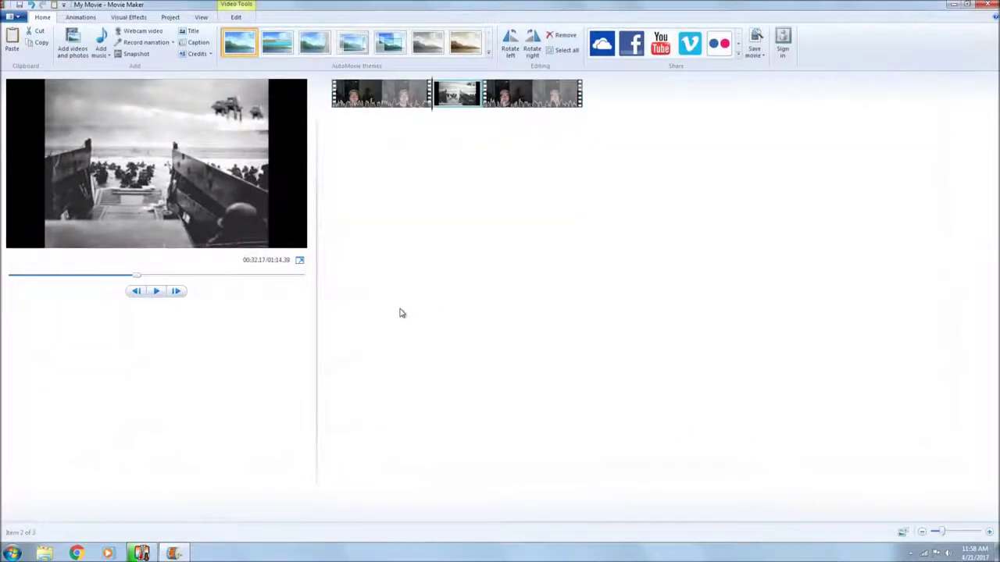
{"action": "left_click", "coordinate": [73, 40]}
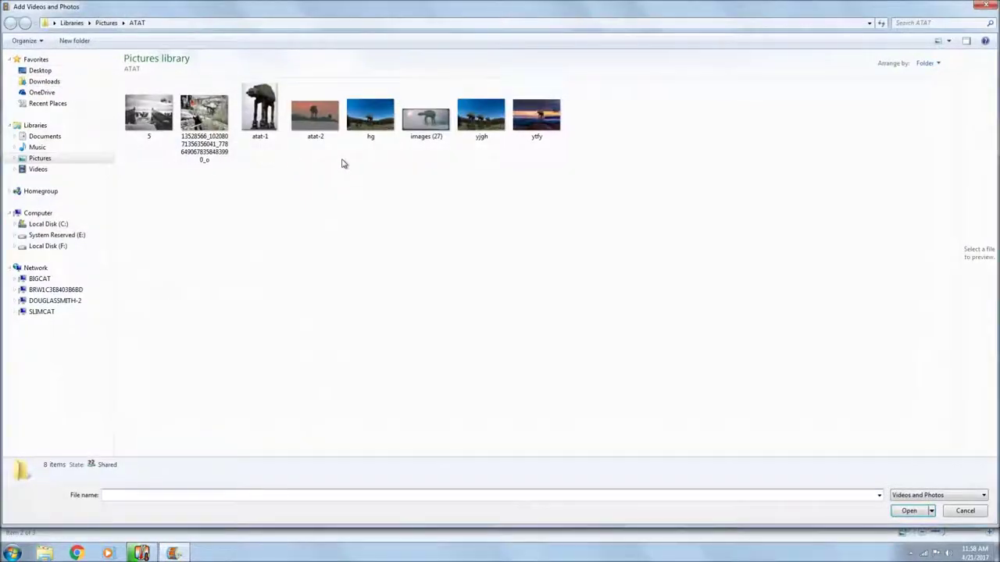
{"action": "left_click", "coordinate": [216, 116]}
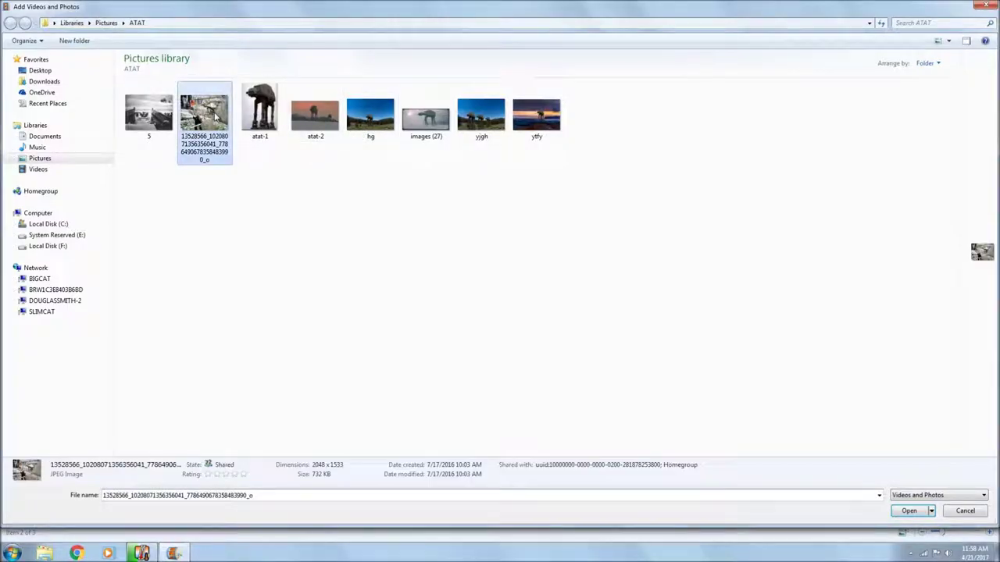
{"action": "left_click", "coordinate": [906, 511]}
- Add the yjgh and ytfy AT-AT pictures after them
{"action": "left_click", "coordinate": [72, 39]}
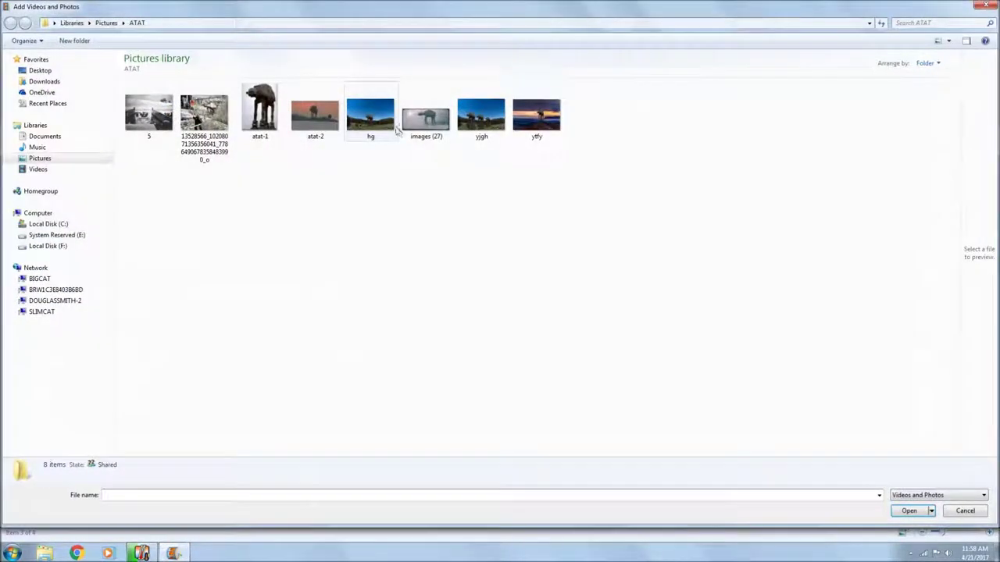
{"action": "left_click", "coordinate": [481, 117]}
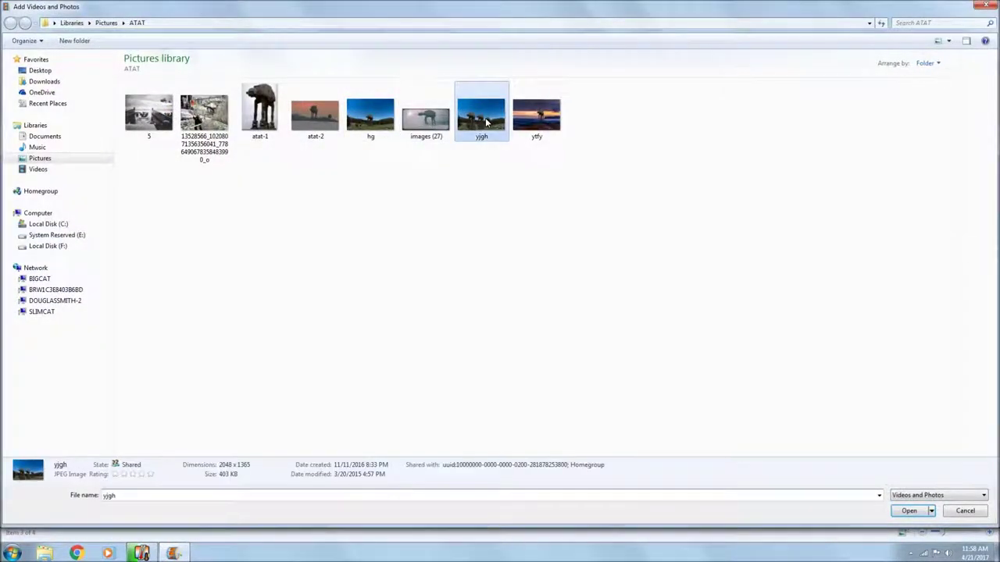
{"action": "left_click", "coordinate": [906, 511]}
{"action": "left_click", "coordinate": [73, 39]}
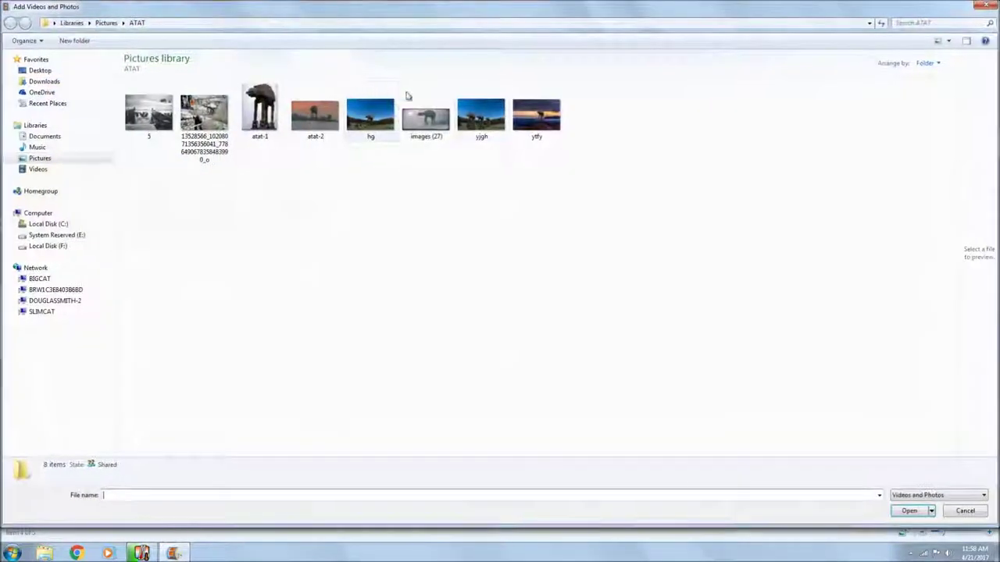
{"action": "left_click", "coordinate": [536, 115]}
{"action": "left_click", "coordinate": [909, 511]}
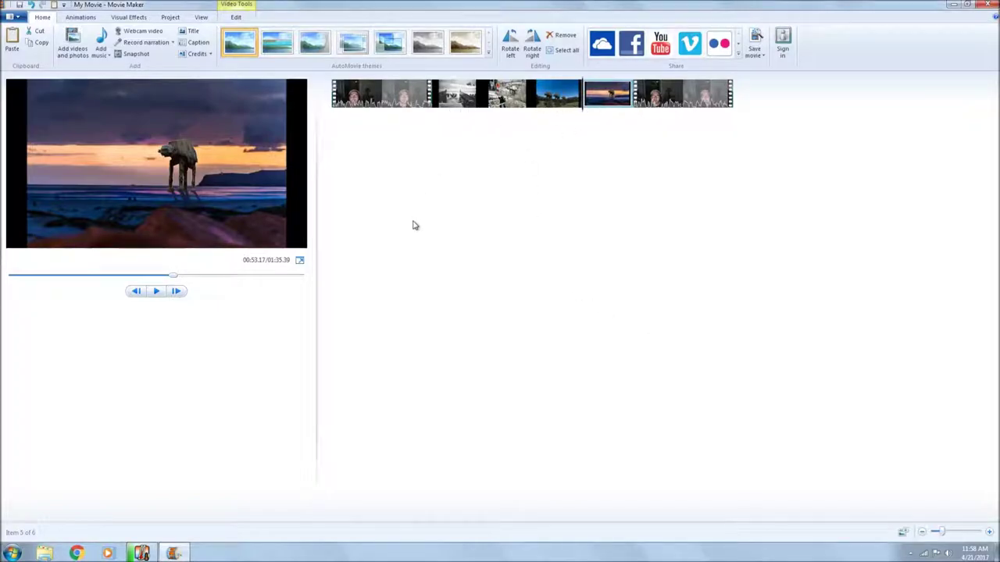
- Set the sunset and three-AT-ATs pictures to 3-second durations
{"action": "left_click", "coordinate": [236, 17]}
{"action": "left_click", "coordinate": [217, 50]}
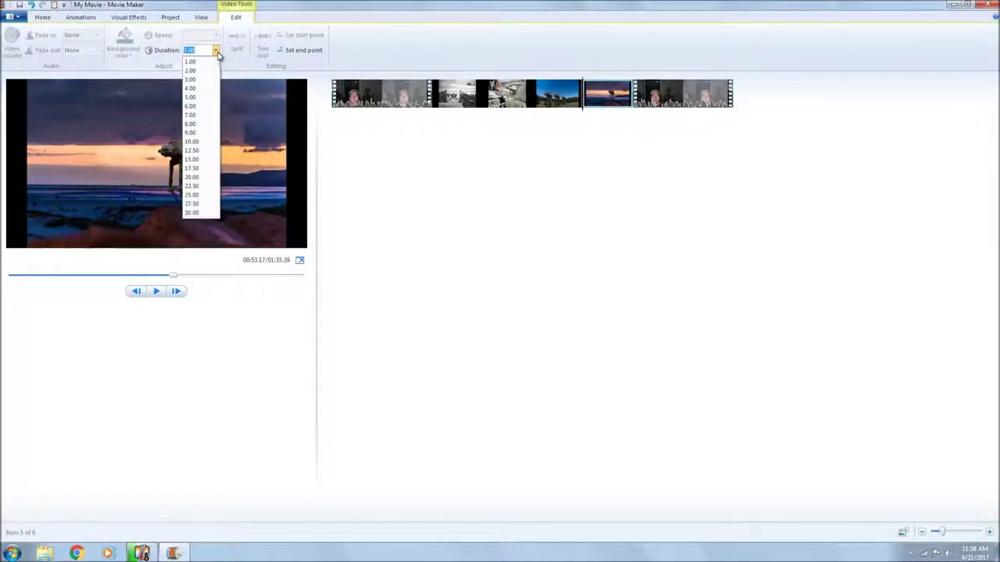
{"action": "left_click", "coordinate": [201, 80]}
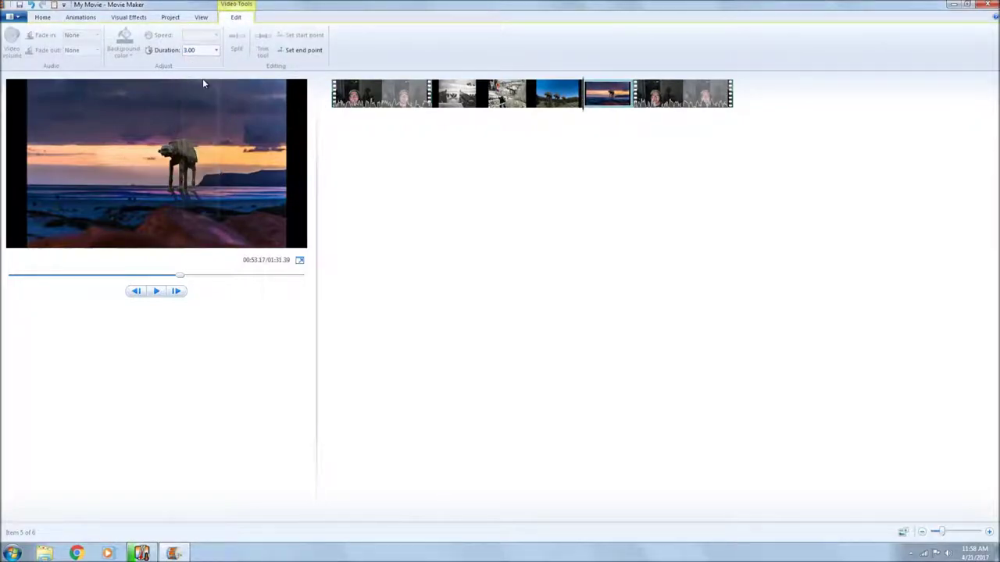
{"action": "left_click", "coordinate": [545, 100]}
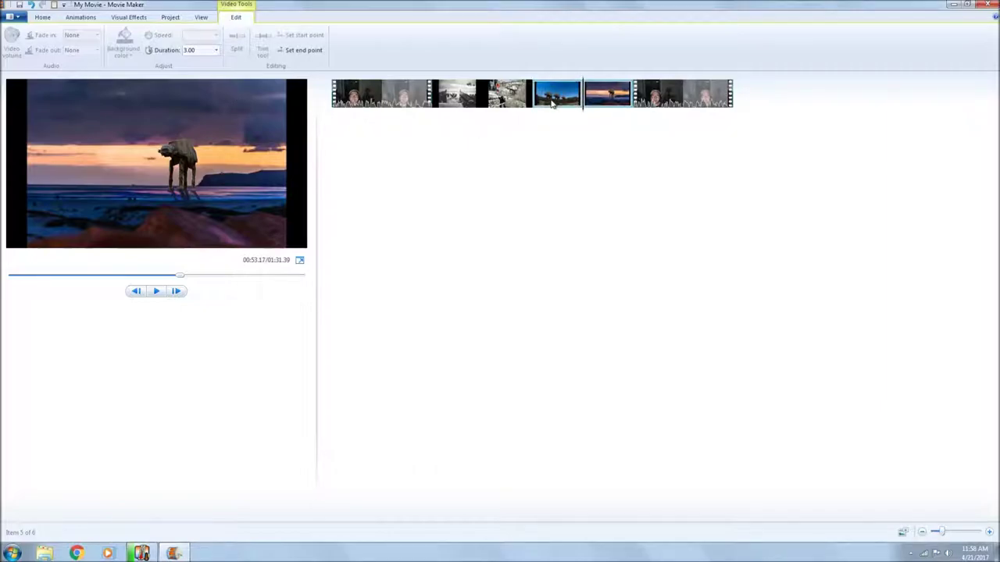
{"action": "left_click", "coordinate": [216, 50]}
{"action": "left_click", "coordinate": [202, 79]}
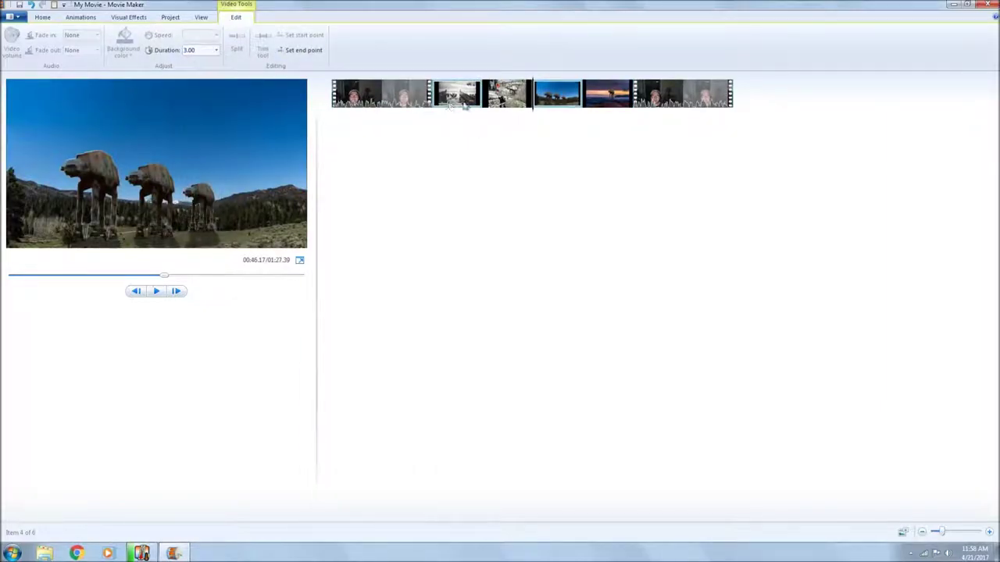
- Set the third and the black-and-white second pictures to 3 seconds each
{"action": "left_click", "coordinate": [503, 98]}
{"action": "left_click", "coordinate": [216, 51]}
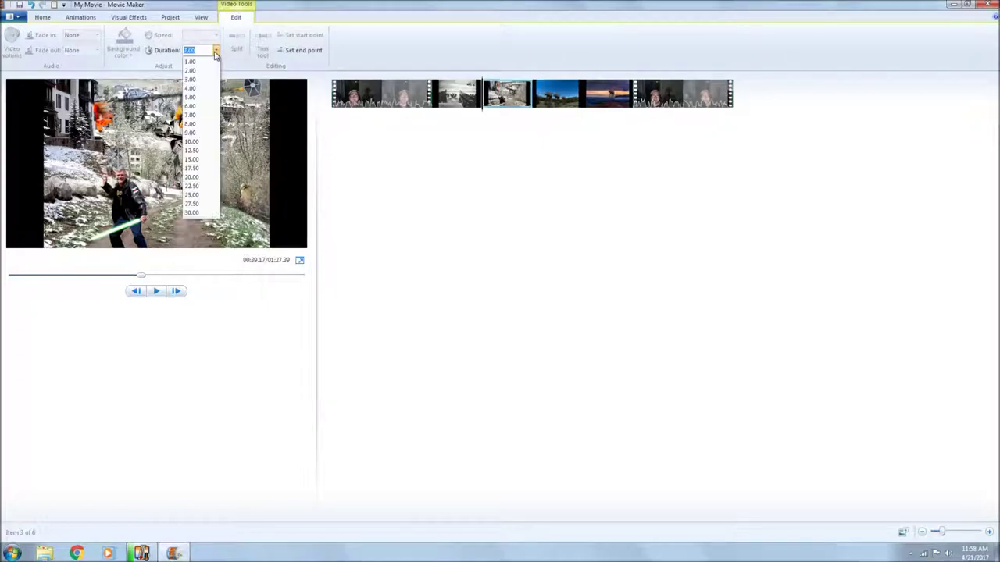
{"action": "left_click", "coordinate": [196, 78]}
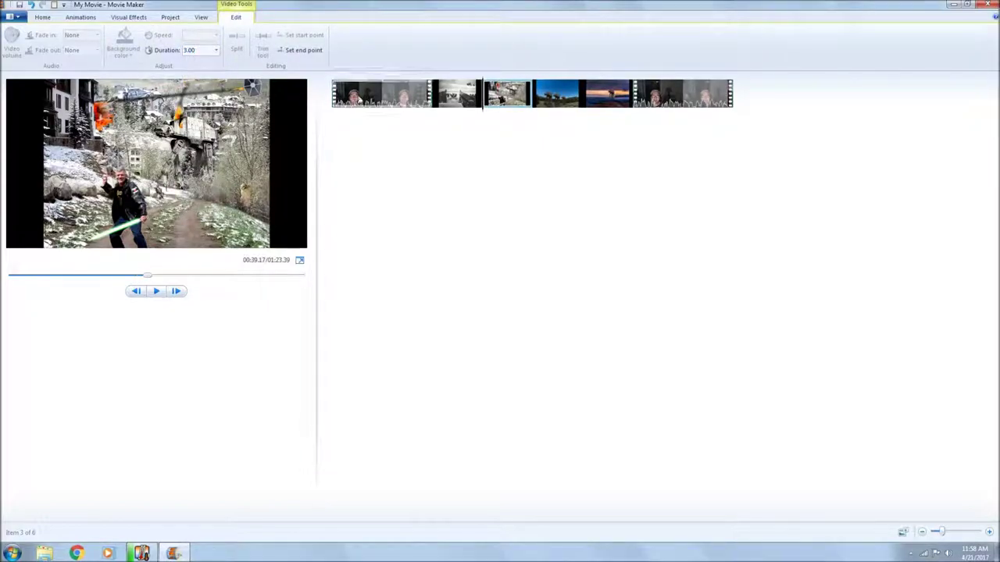
{"action": "left_click", "coordinate": [474, 95]}
{"action": "left_click", "coordinate": [216, 50]}
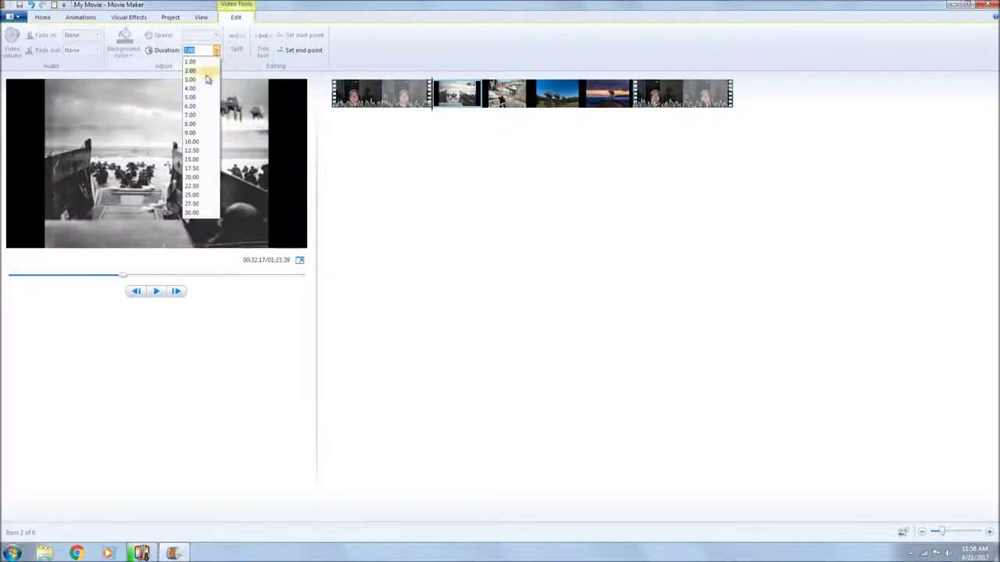
{"action": "left_click", "coordinate": [205, 79]}
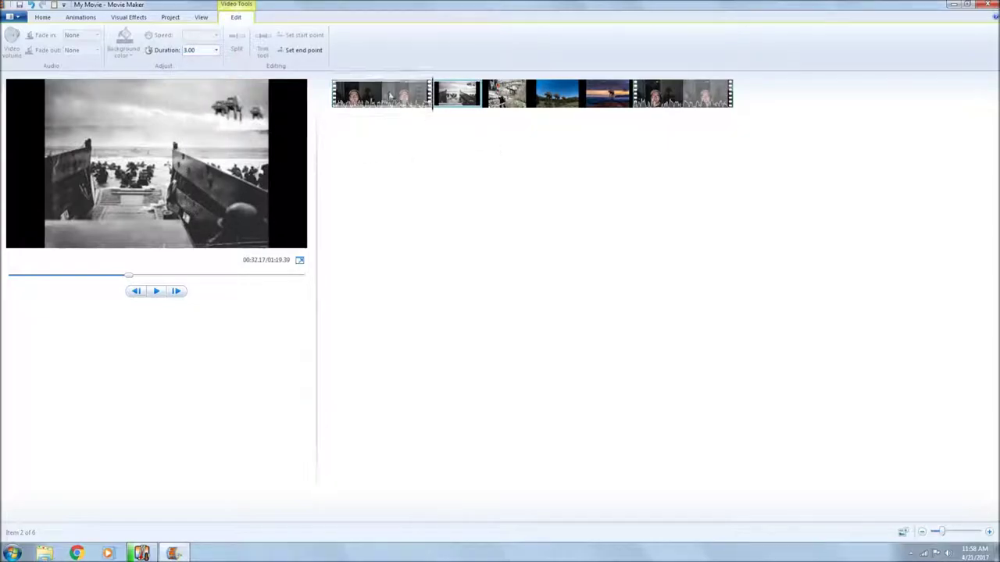
{"action": "left_click", "coordinate": [86, 17]}
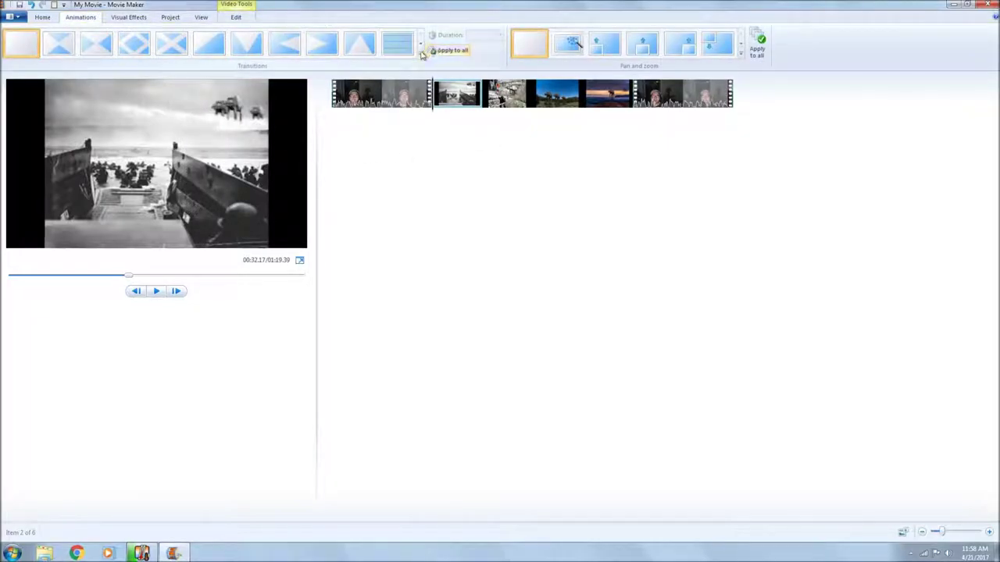
- Apply one Dissolves transition to every clip with Apply to all
{"action": "left_click", "coordinate": [42, 18]}
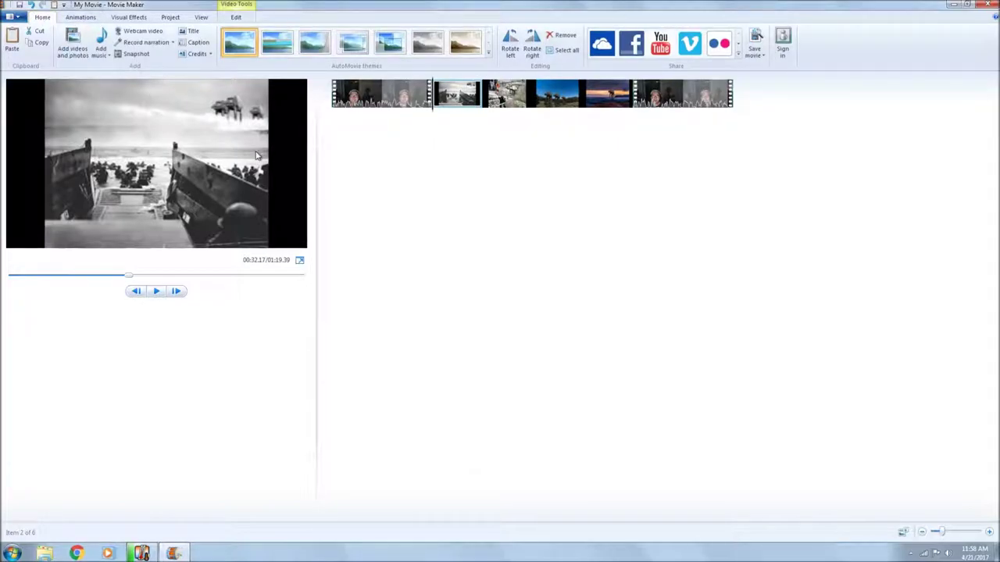
{"action": "left_click", "coordinate": [80, 17]}
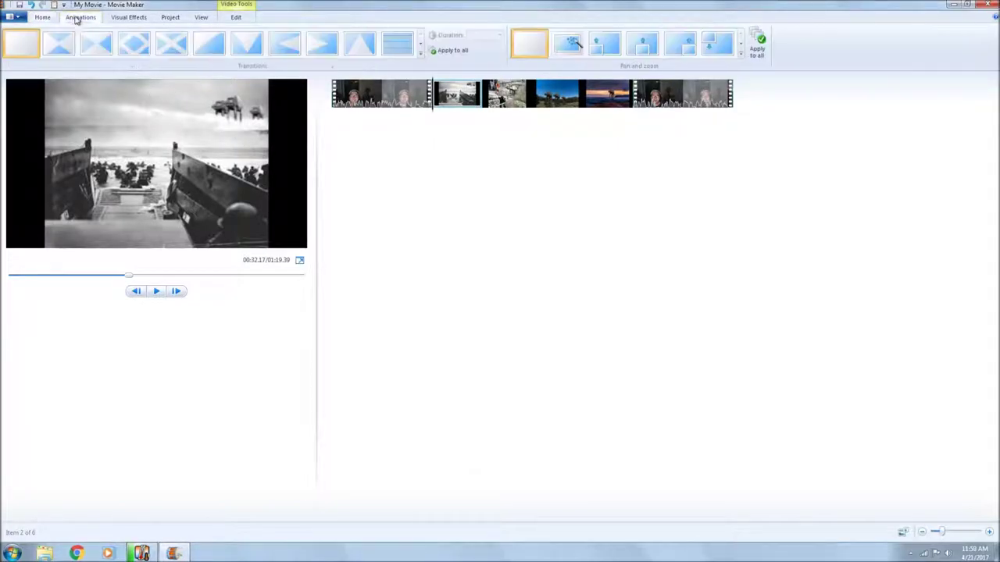
{"action": "left_click", "coordinate": [422, 54]}
{"action": "scroll", "coordinate": [424, 68], "scroll_direction": "down", "scroll_amount": 2}
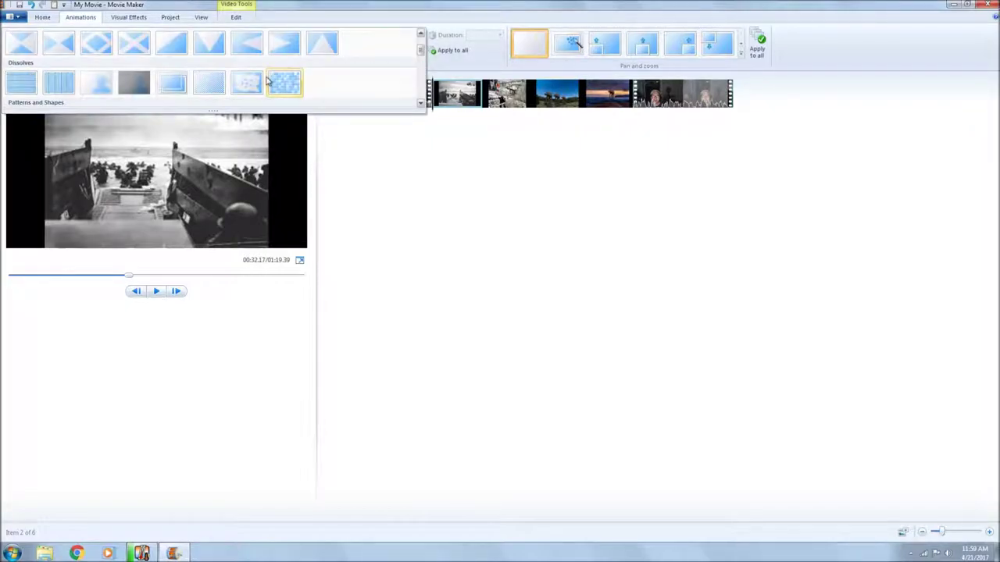
{"action": "left_click", "coordinate": [180, 83]}
{"action": "left_click", "coordinate": [453, 52]}
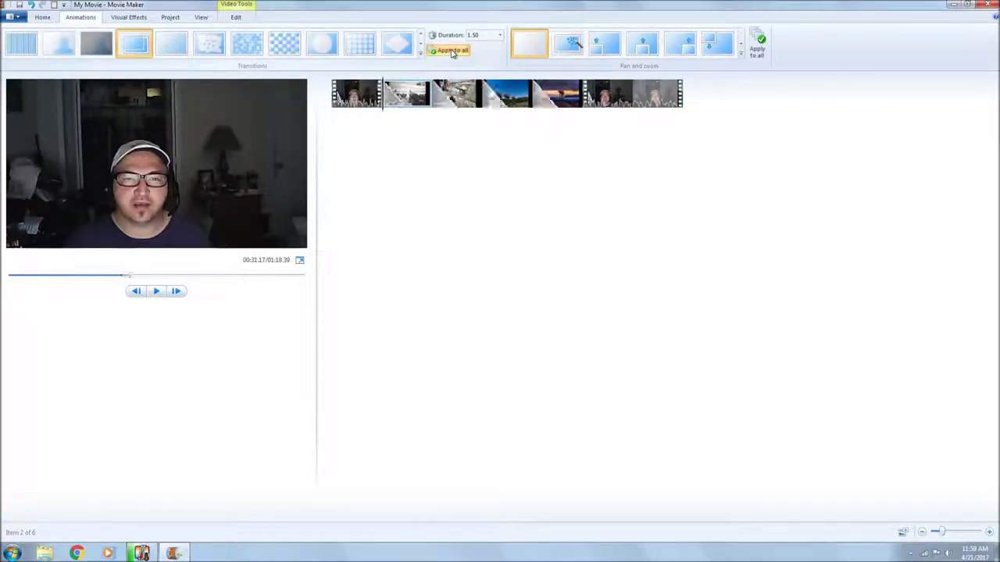
{"action": "left_click", "coordinate": [358, 98]}
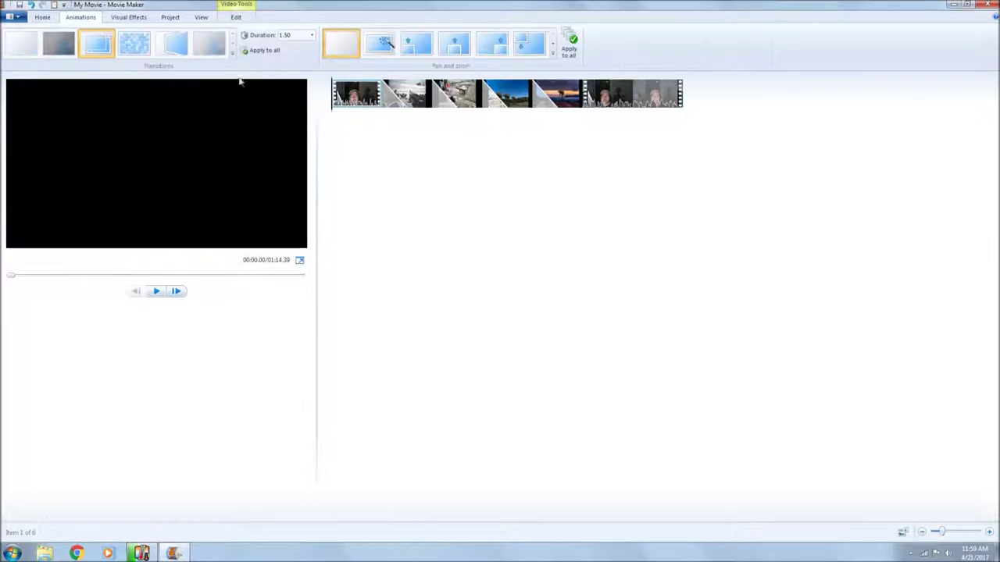
{"action": "left_click", "coordinate": [43, 18]}
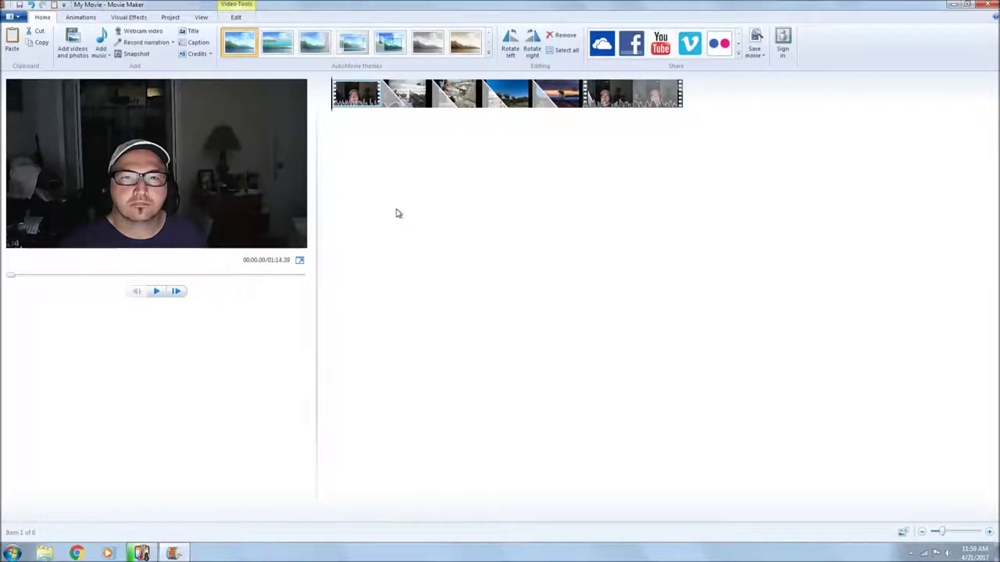
- Split the final webcam clip at about 0:42
{"action": "left_click", "coordinate": [603, 105]}
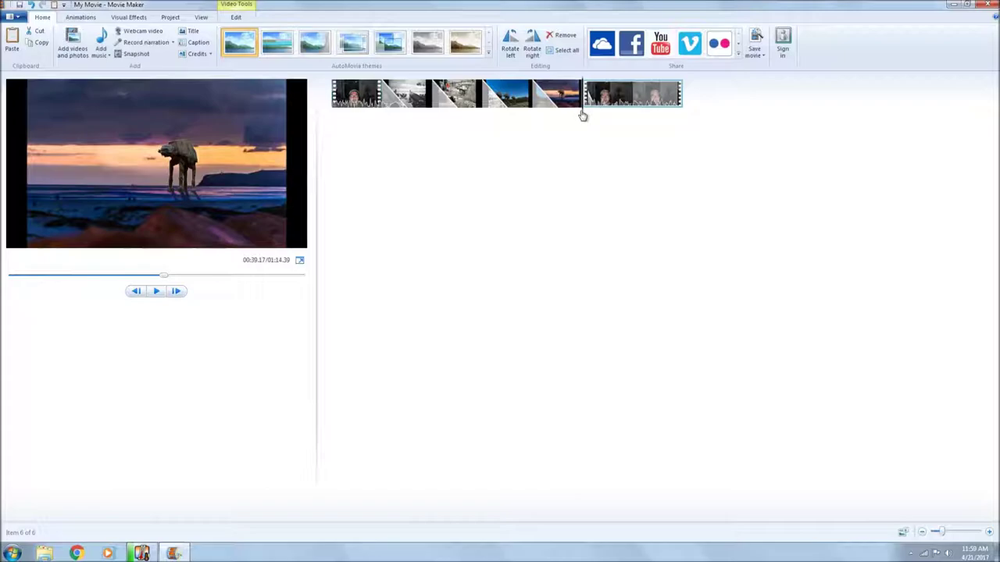
{"action": "left_click", "coordinate": [588, 113]}
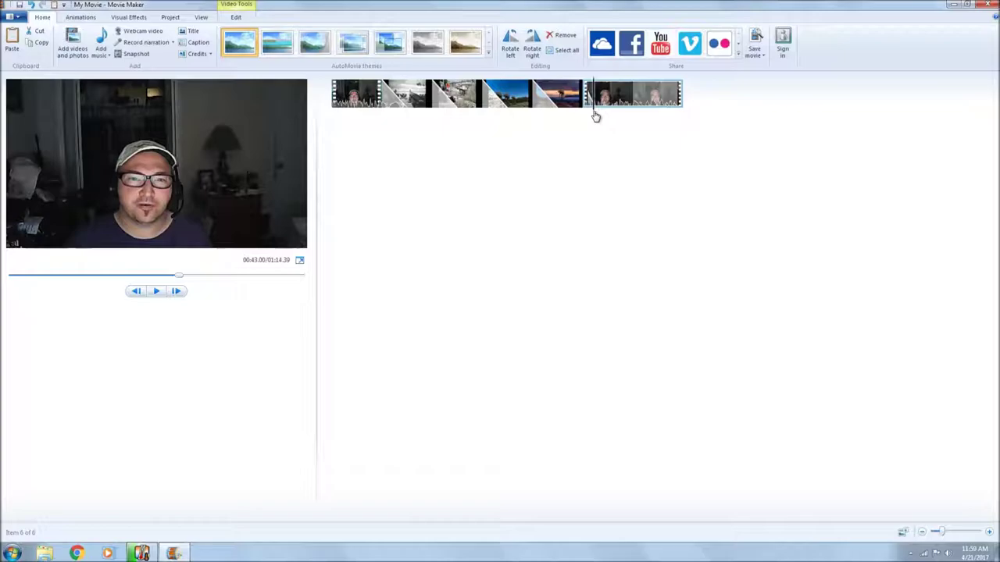
{"action": "left_click", "coordinate": [594, 116]}
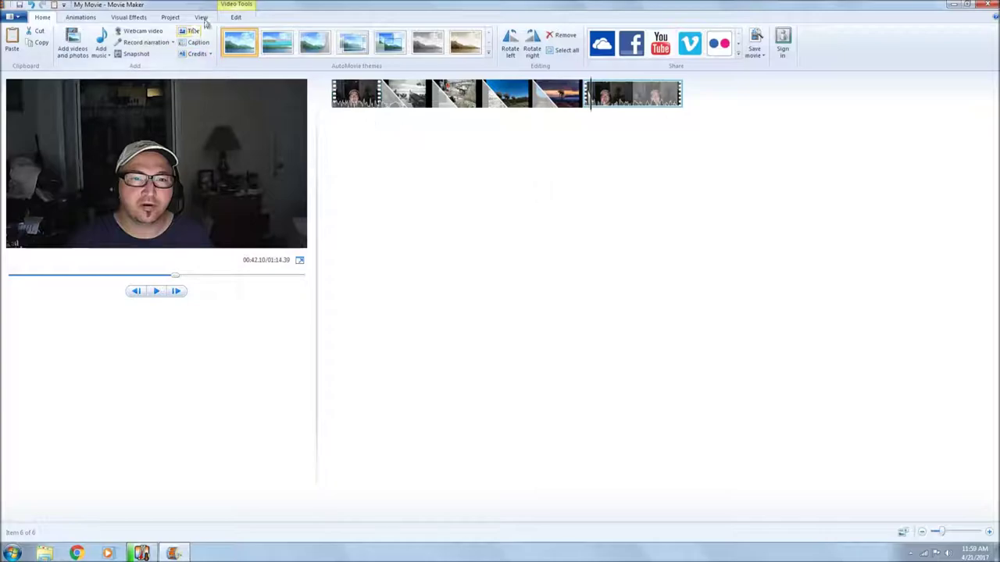
{"action": "left_click", "coordinate": [238, 9]}
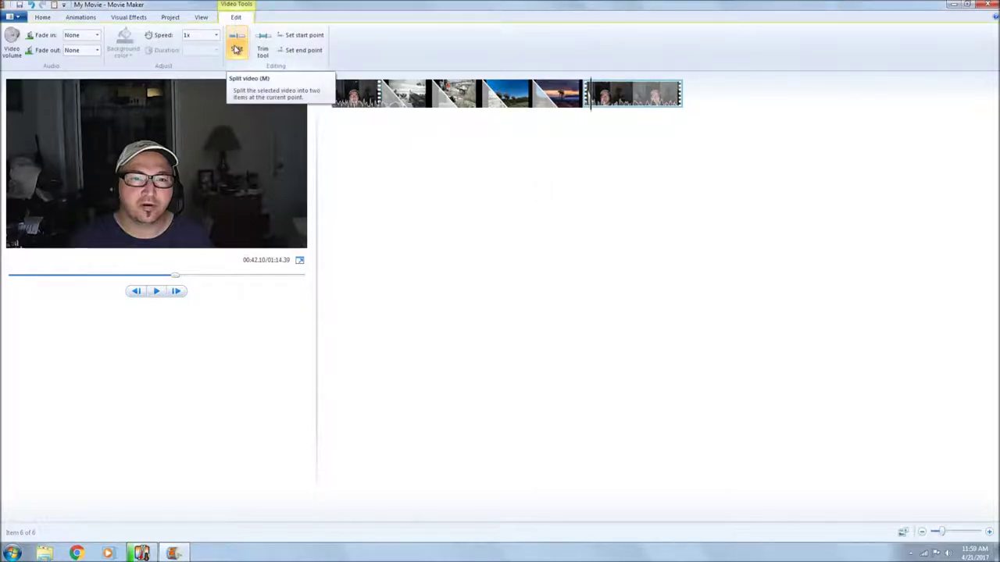
{"action": "left_click", "coordinate": [237, 50]}
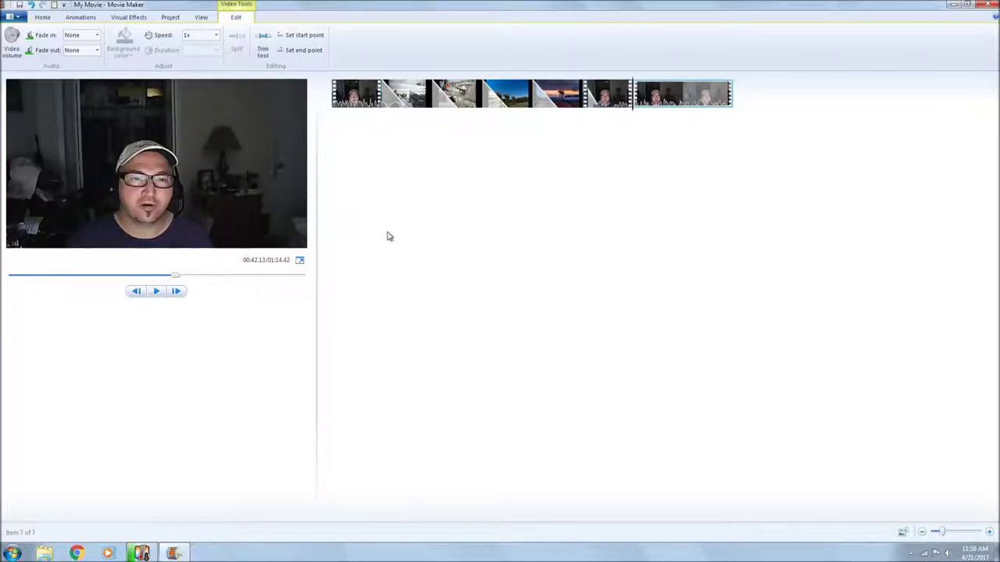
- Preview the short first piece of that split, then remove it
{"action": "left_click", "coordinate": [602, 100]}
{"action": "left_click", "coordinate": [155, 291]}
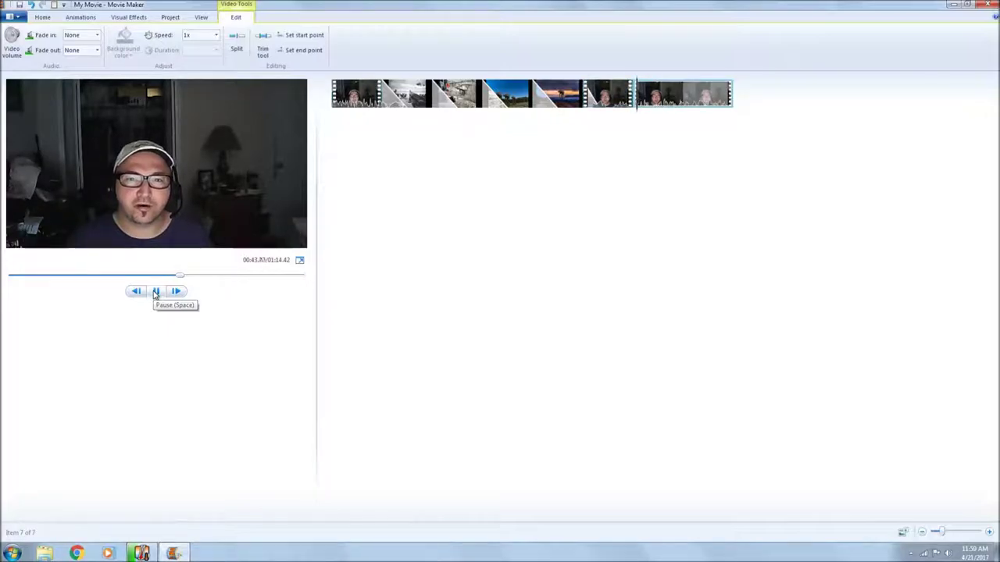
{"action": "left_click", "coordinate": [156, 291]}
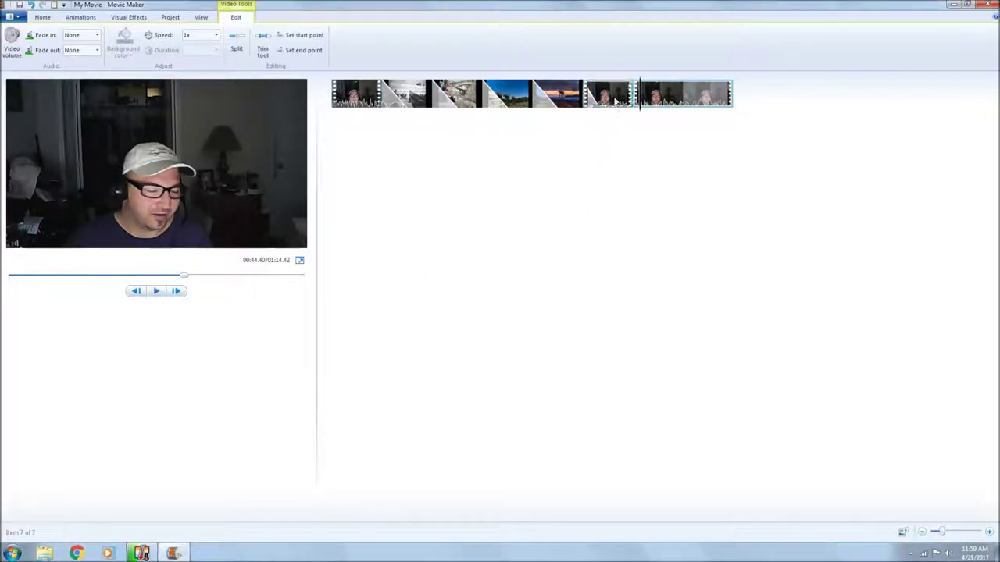
{"action": "left_click", "coordinate": [616, 100]}
{"action": "right_click", "coordinate": [613, 97]}
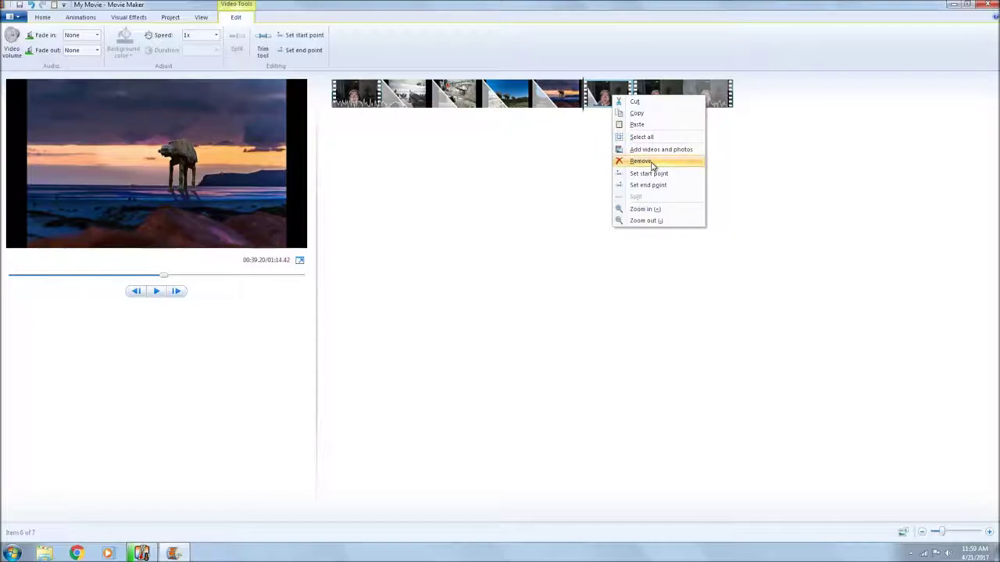
{"action": "left_click", "coordinate": [641, 161]}
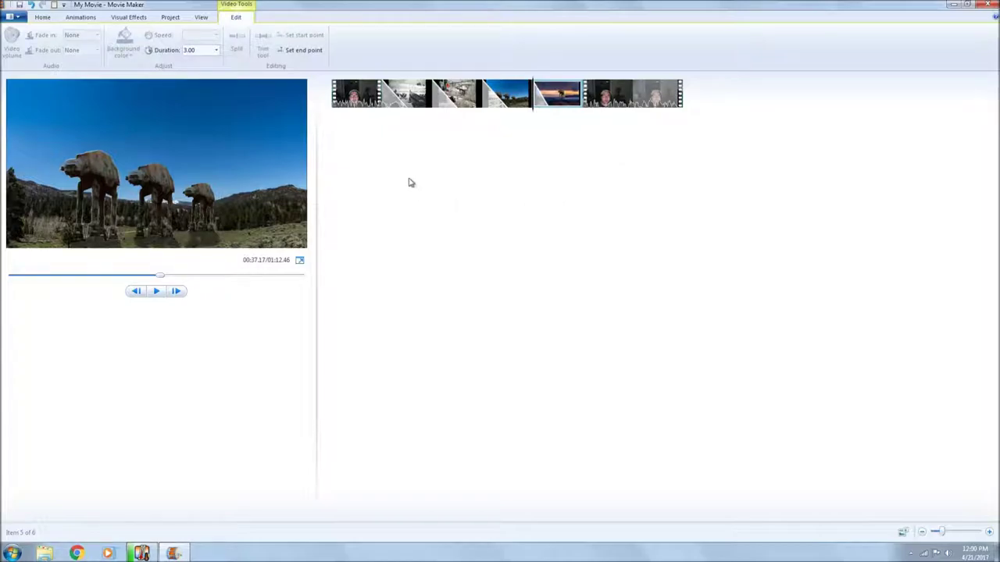
- Give the closing webcam clip the same Dissolves transition
{"action": "left_click", "coordinate": [79, 17]}
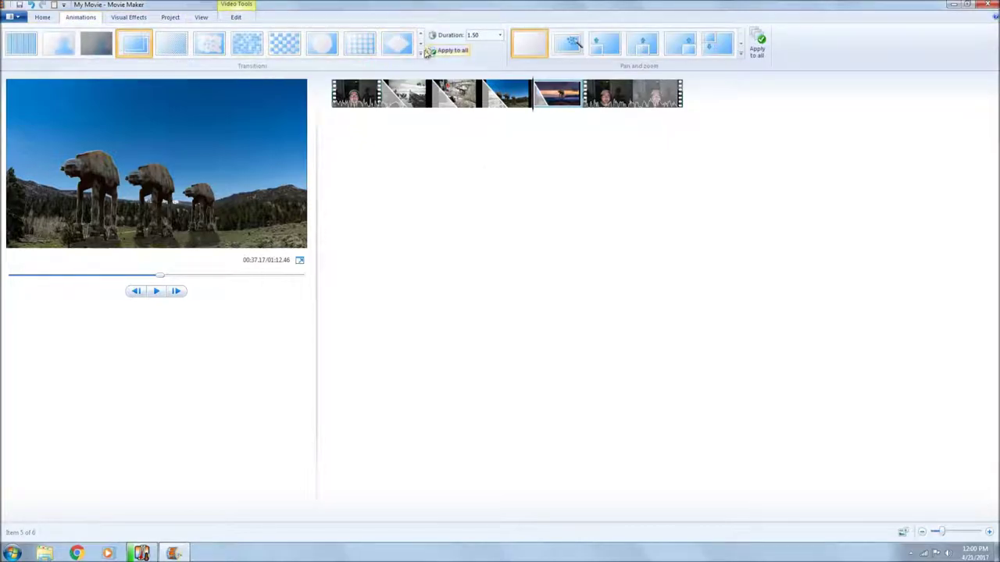
{"action": "left_click", "coordinate": [420, 53]}
{"action": "left_click", "coordinate": [420, 103]}
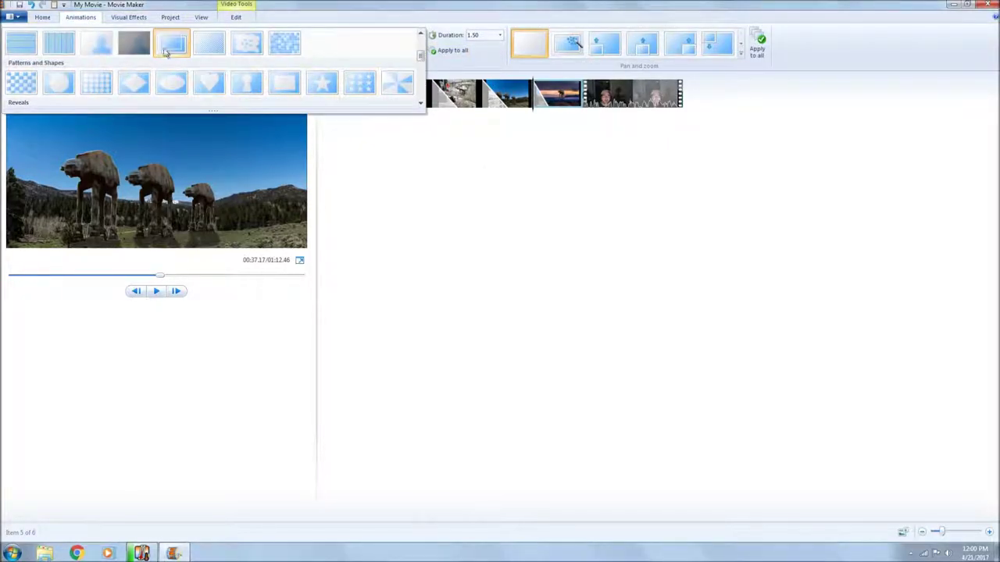
{"action": "left_click", "coordinate": [165, 49]}
{"action": "left_click", "coordinate": [617, 100]}
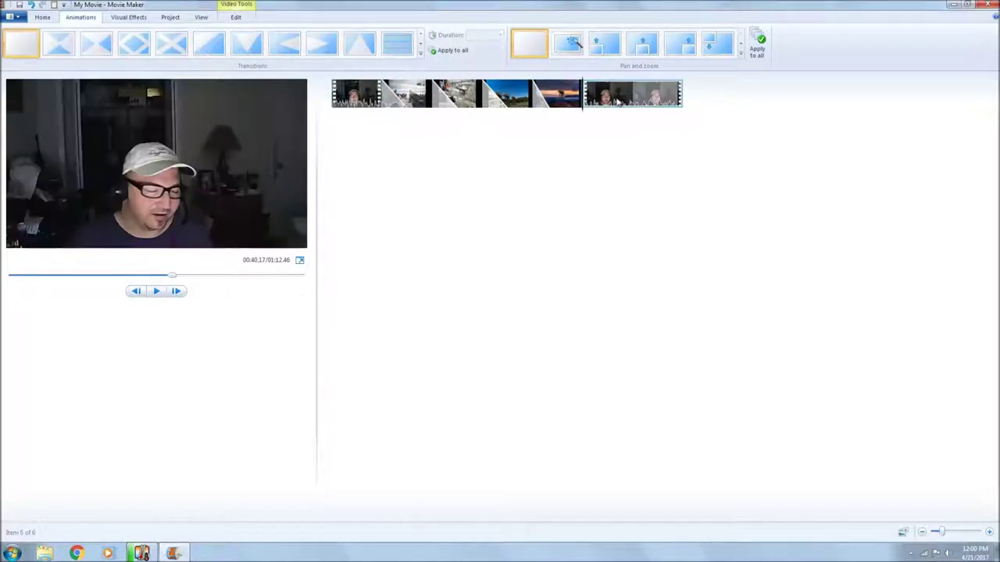
{"action": "left_click", "coordinate": [420, 53]}
{"action": "scroll", "coordinate": [321, 66], "scroll_direction": "down", "scroll_amount": 1}
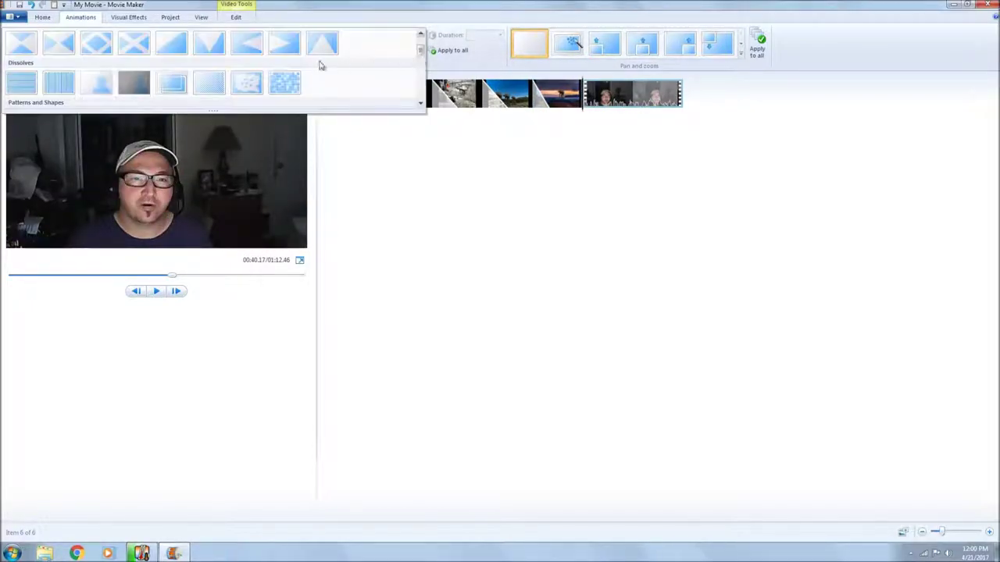
{"action": "left_click", "coordinate": [172, 82]}
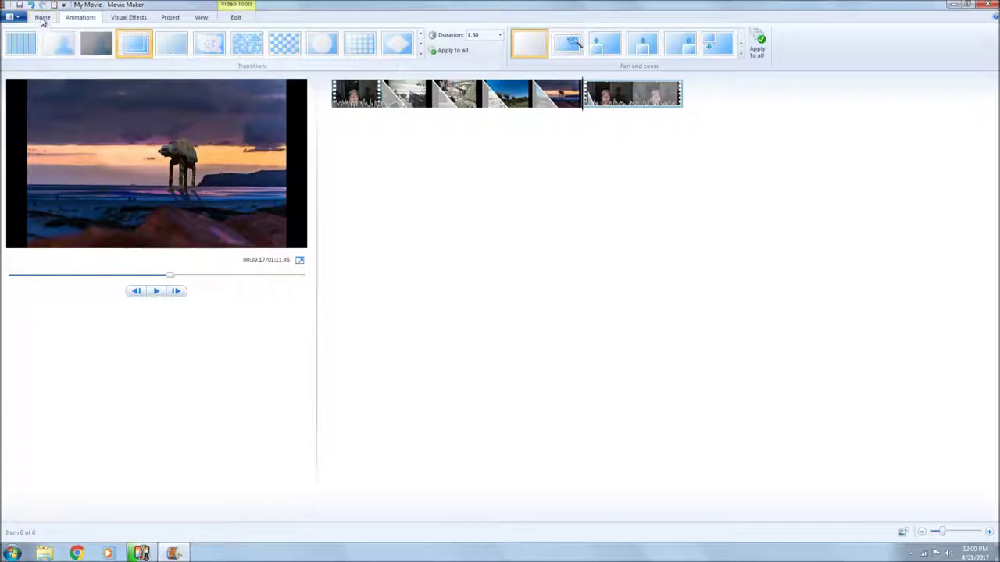
{"action": "left_click", "coordinate": [43, 17]}
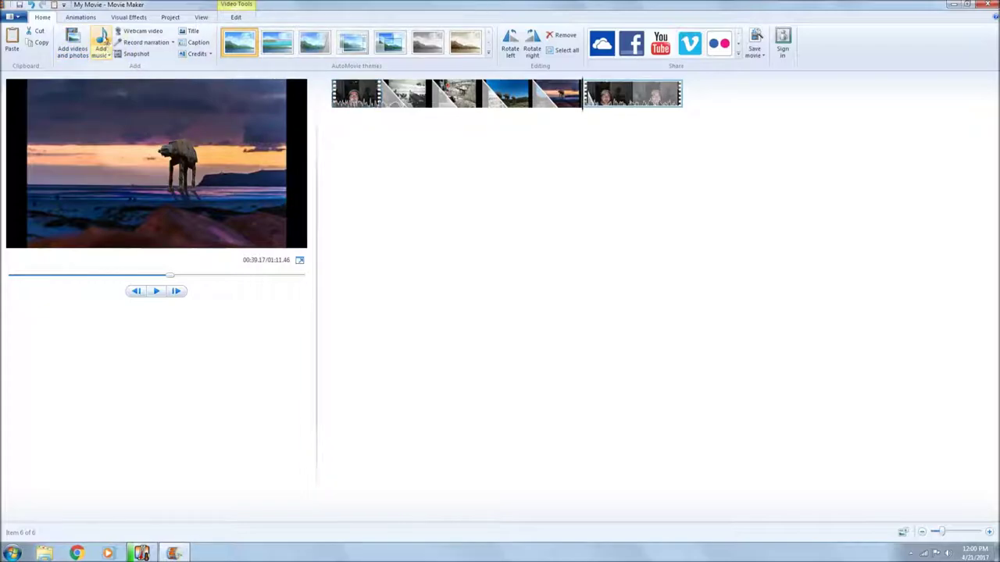
- Add audio.m4a as the music track under the whole movie
{"action": "left_click", "coordinate": [100, 37]}
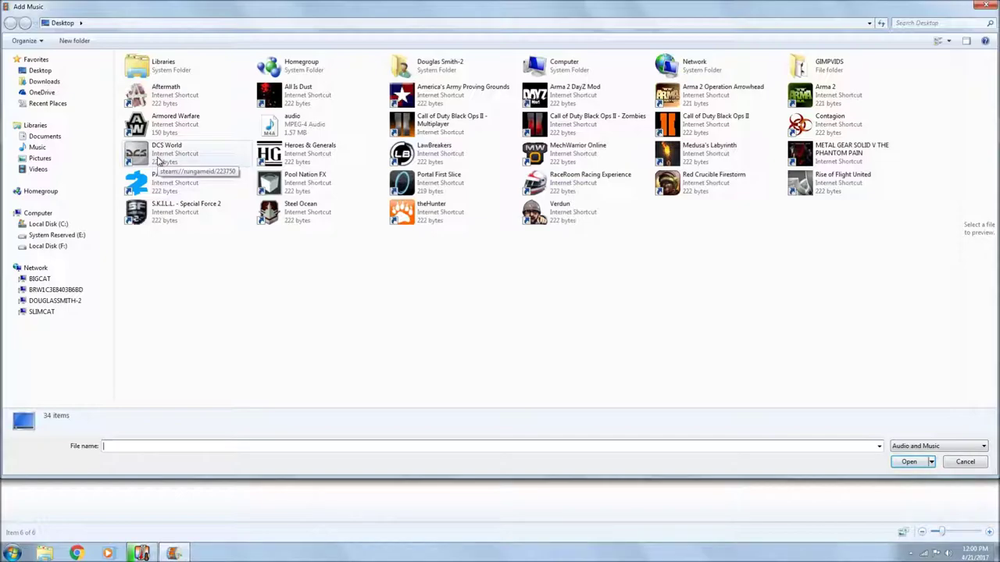
{"action": "left_click", "coordinate": [291, 124]}
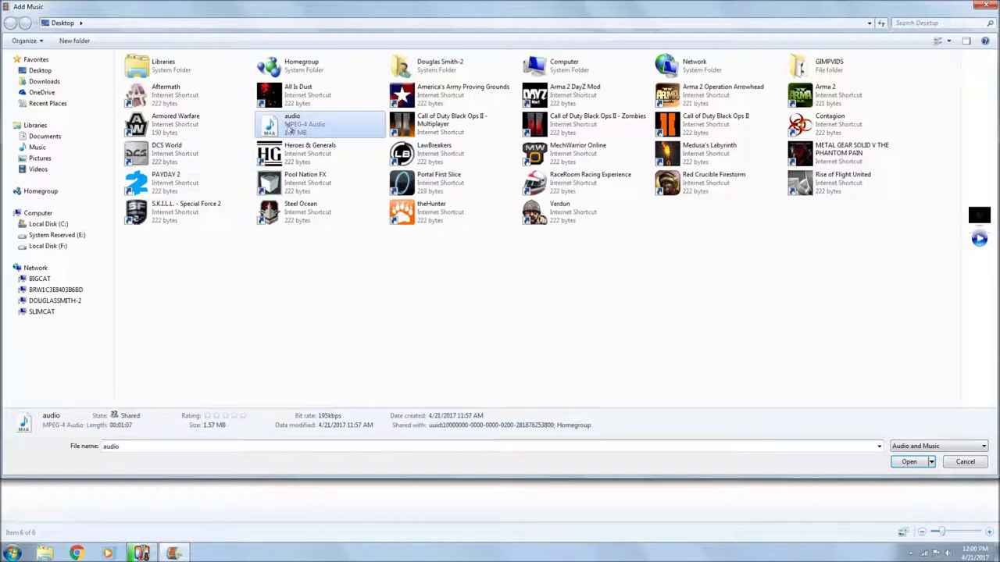
{"action": "left_click", "coordinate": [908, 462]}
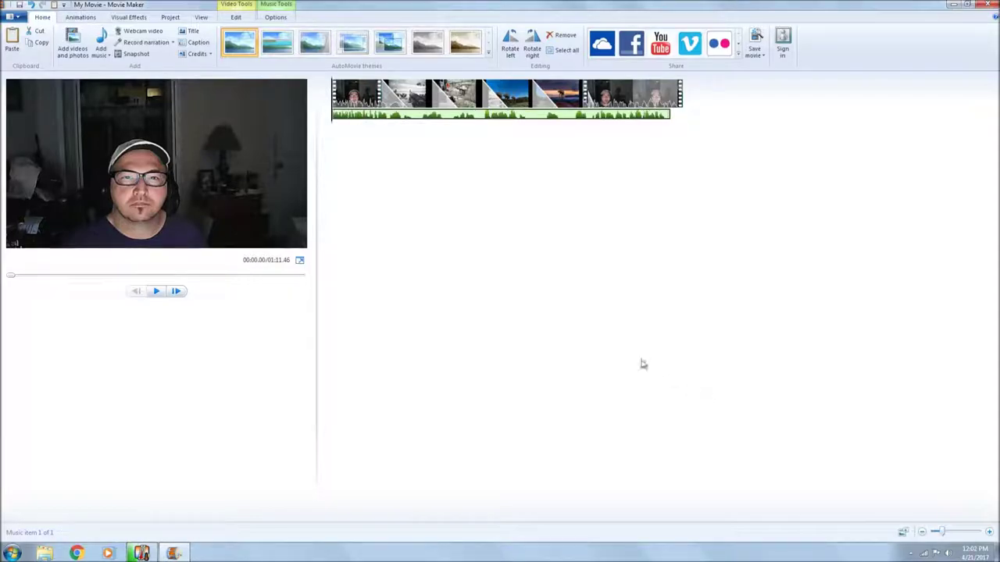
{"action": "left_click", "coordinate": [152, 292]}
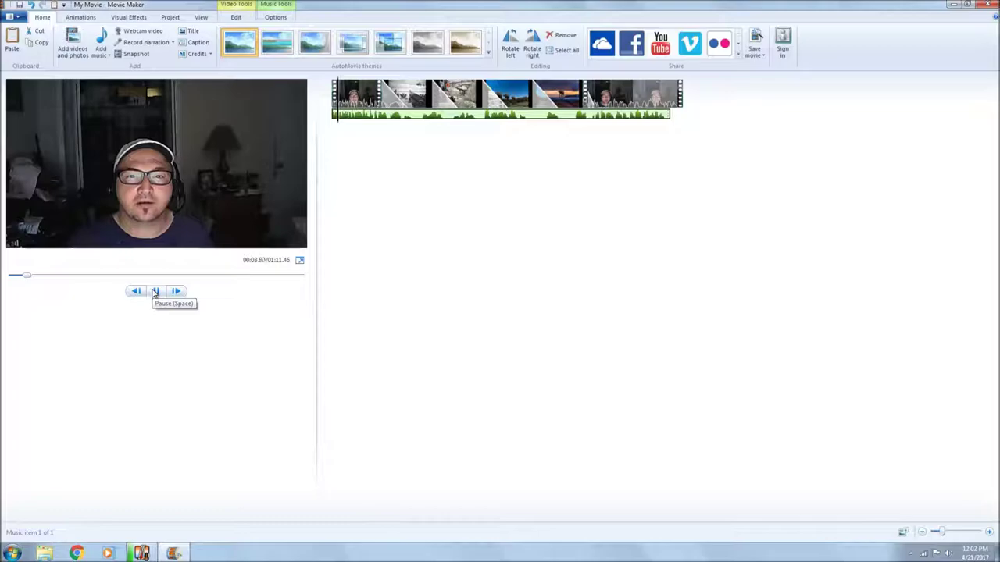
{"action": "left_click", "coordinate": [154, 292]}
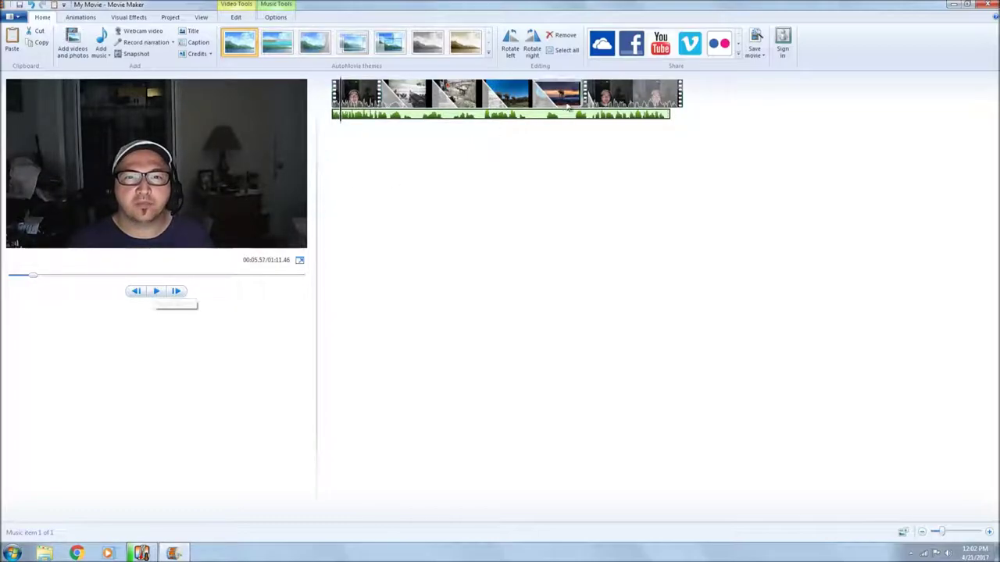
{"action": "left_click", "coordinate": [637, 94]}
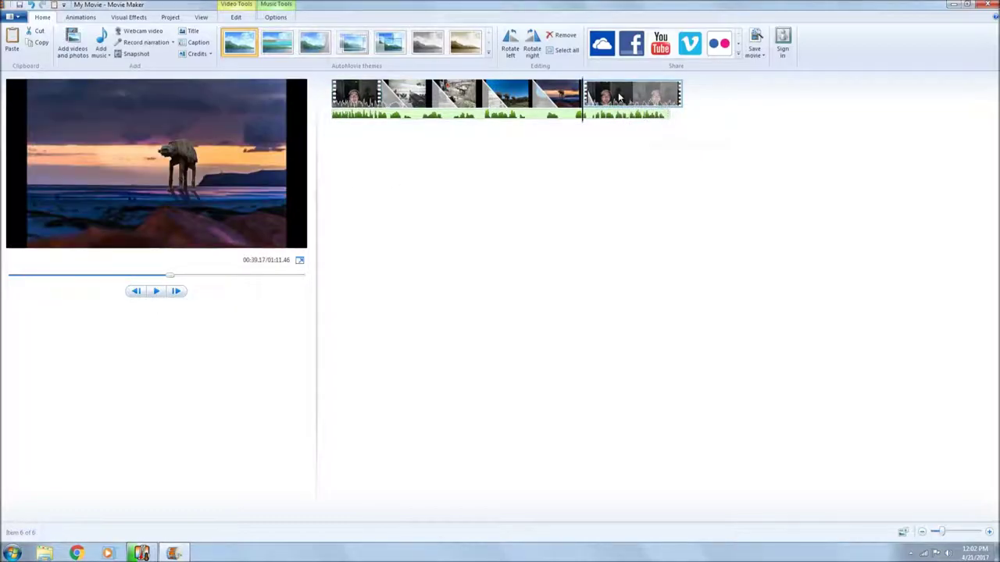
{"action": "left_click", "coordinate": [146, 292]}
{"action": "left_click", "coordinate": [154, 293]}
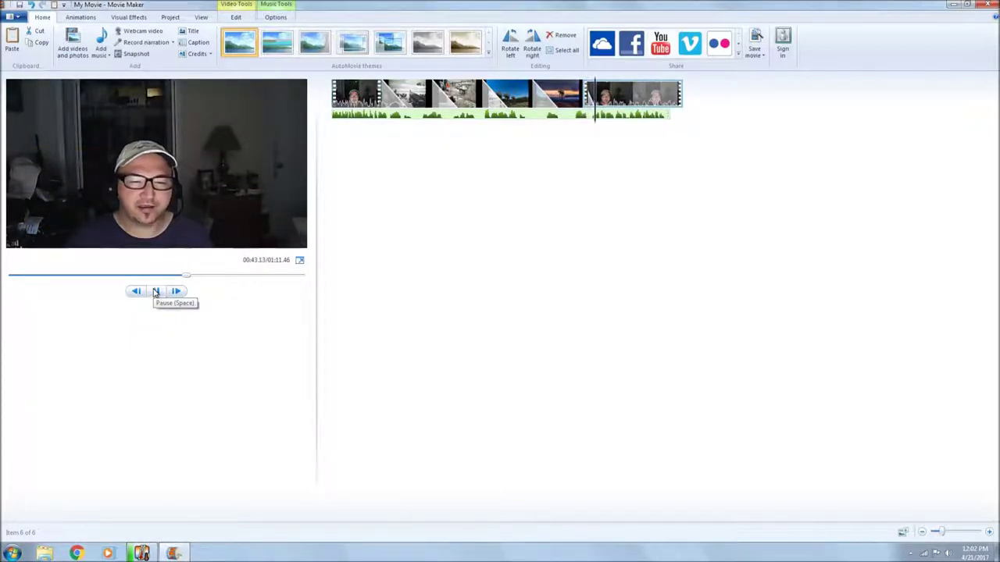
{"action": "left_click", "coordinate": [156, 292]}
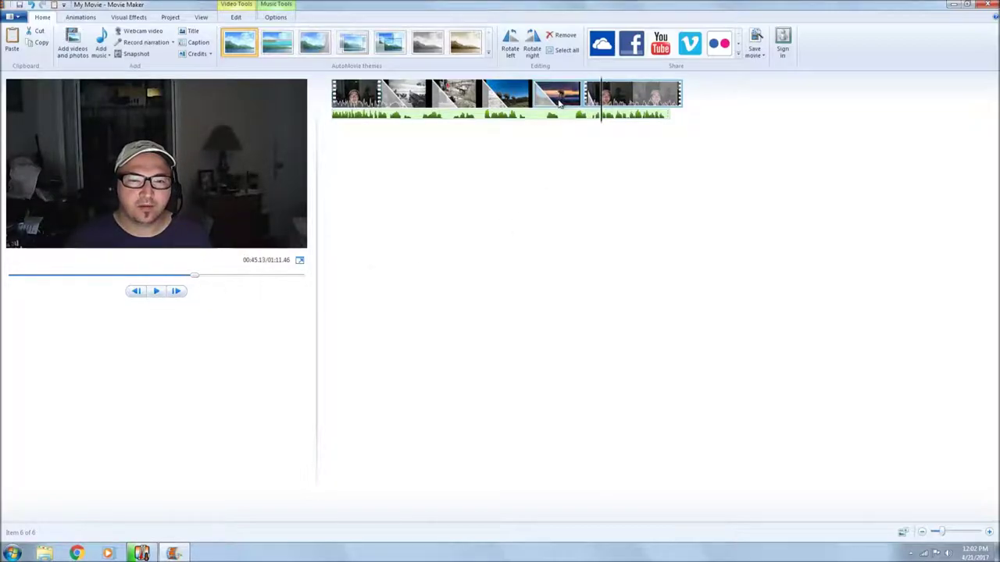
{"action": "left_click", "coordinate": [534, 93]}
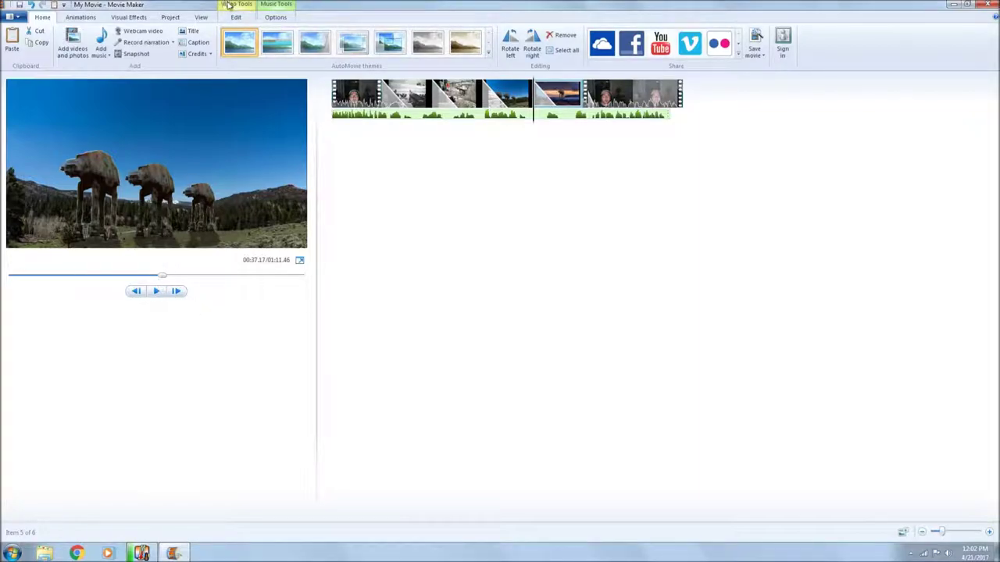
- Set the last AT-AT picture's duration to a custom 2.5 seconds
{"action": "left_click", "coordinate": [228, 6]}
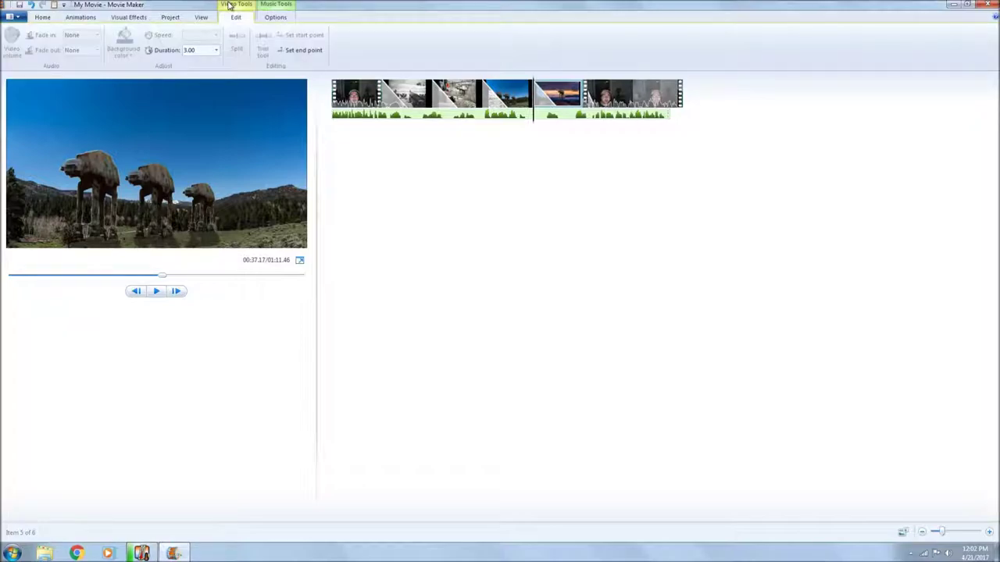
{"action": "left_click", "coordinate": [217, 50]}
{"action": "left_click", "coordinate": [201, 91]}
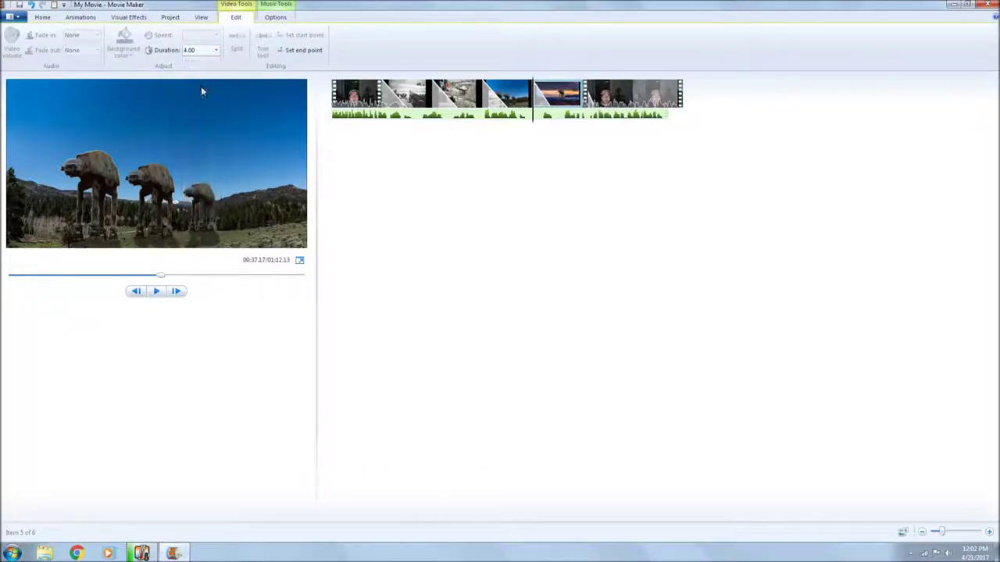
{"action": "left_click", "coordinate": [216, 50]}
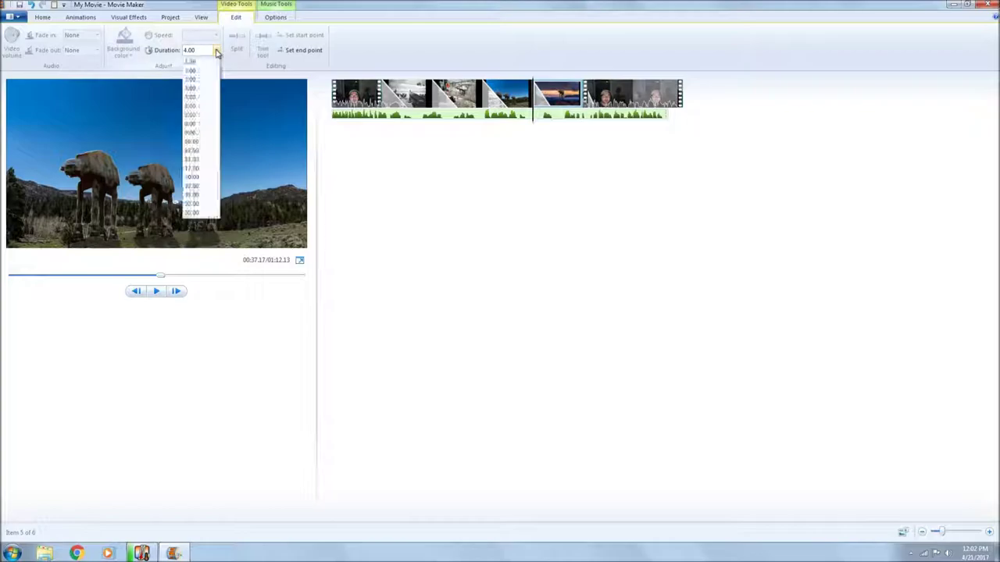
{"action": "left_click", "coordinate": [207, 80]}
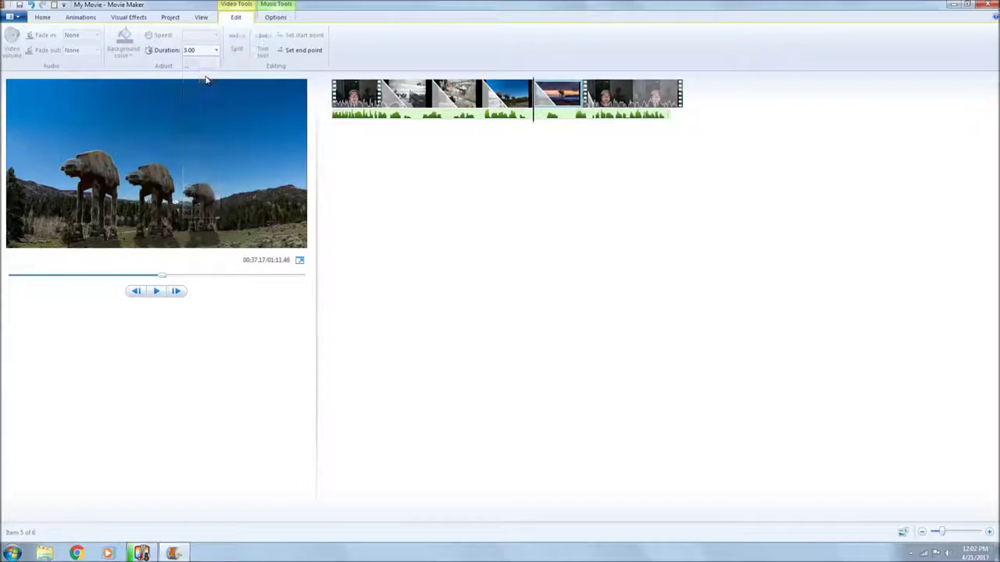
{"action": "left_click", "coordinate": [217, 50]}
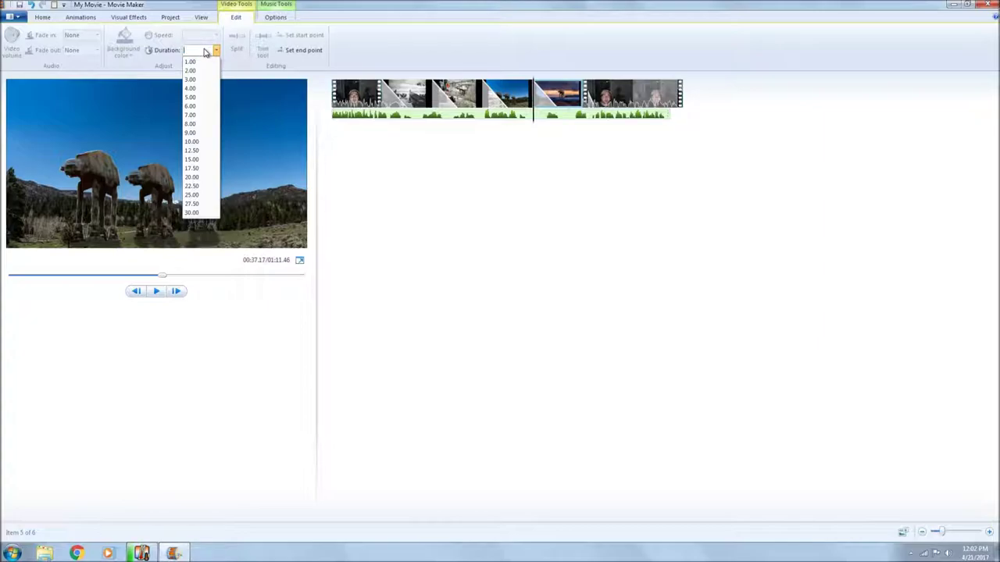
{"action": "type", "text": "2"}
{"action": "type", "text": ".5"}
{"action": "key", "text": "Return"}
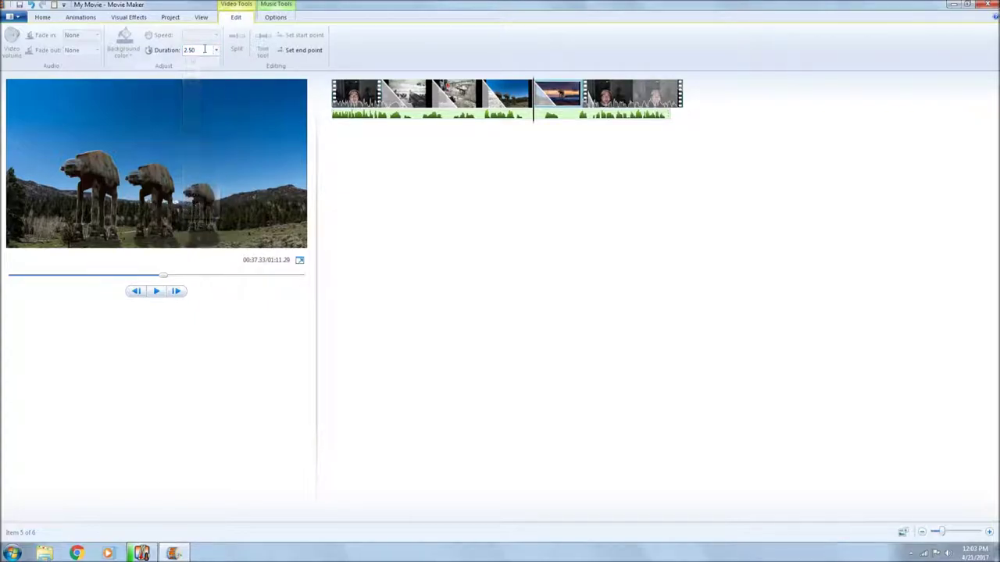
- Give the lightsaber and beach-landing pictures 2.5-second durations too
{"action": "left_click", "coordinate": [504, 92]}
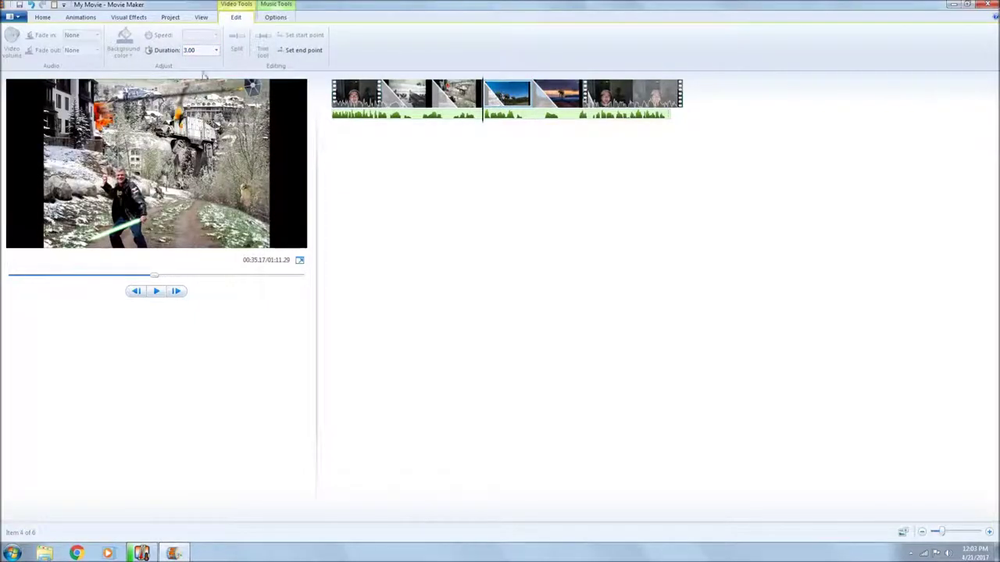
{"action": "left_click", "coordinate": [200, 50]}
{"action": "type", "text": "2.5"}
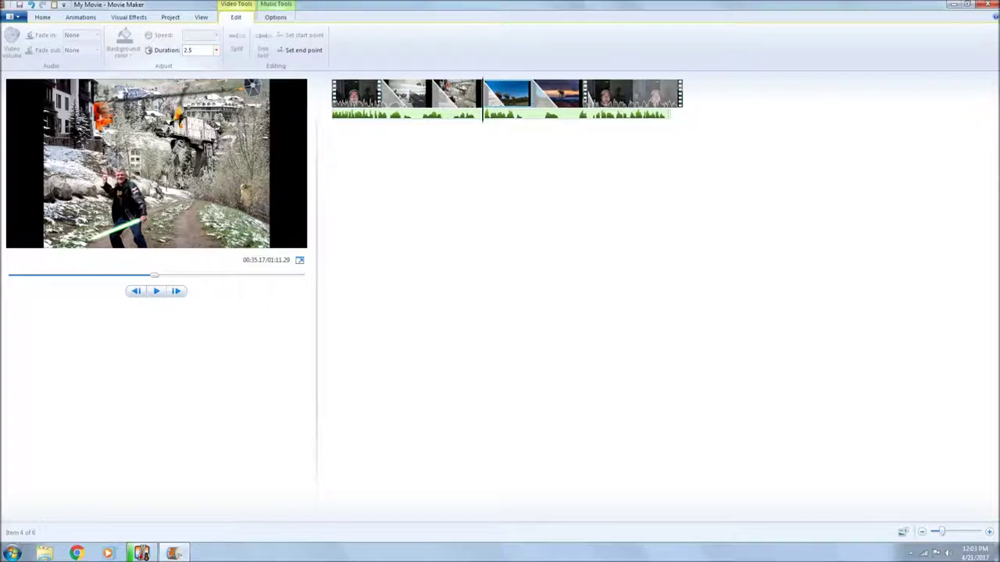
{"action": "key", "text": "Return"}
{"action": "key", "text": "Left"}
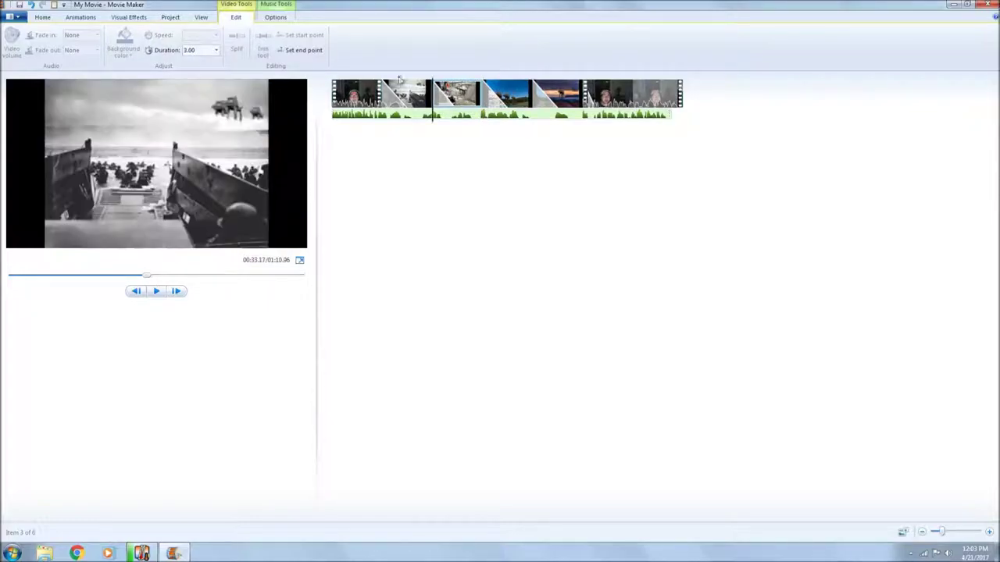
{"action": "left_click", "coordinate": [216, 51]}
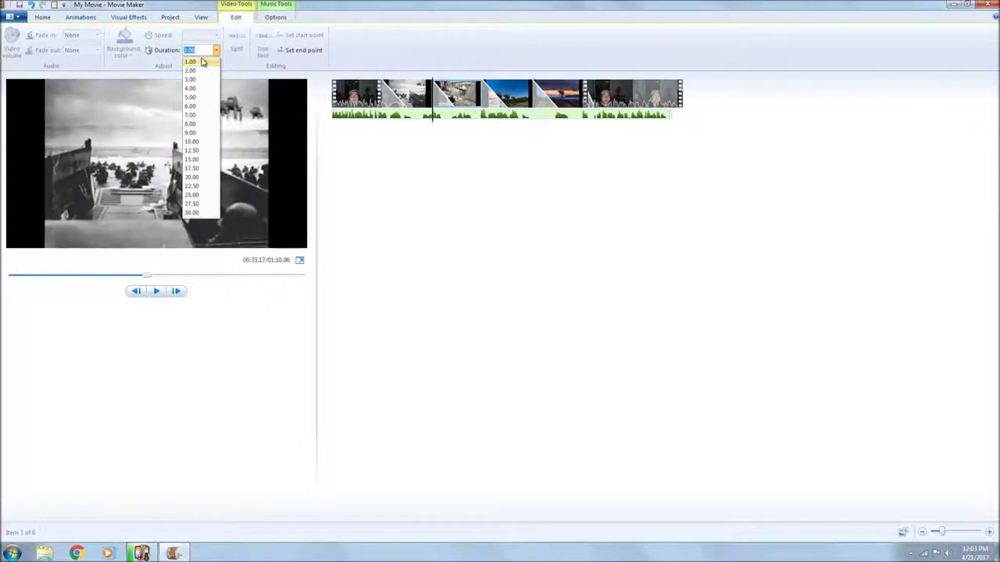
{"action": "key", "text": "Down"}
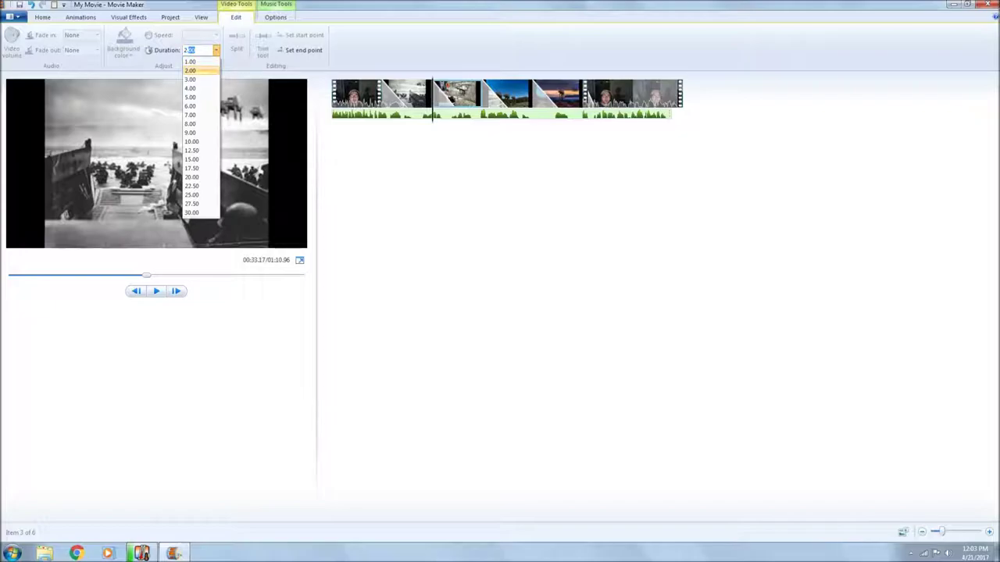
{"action": "type", "text": "2.5"}
{"action": "key", "text": "Return"}
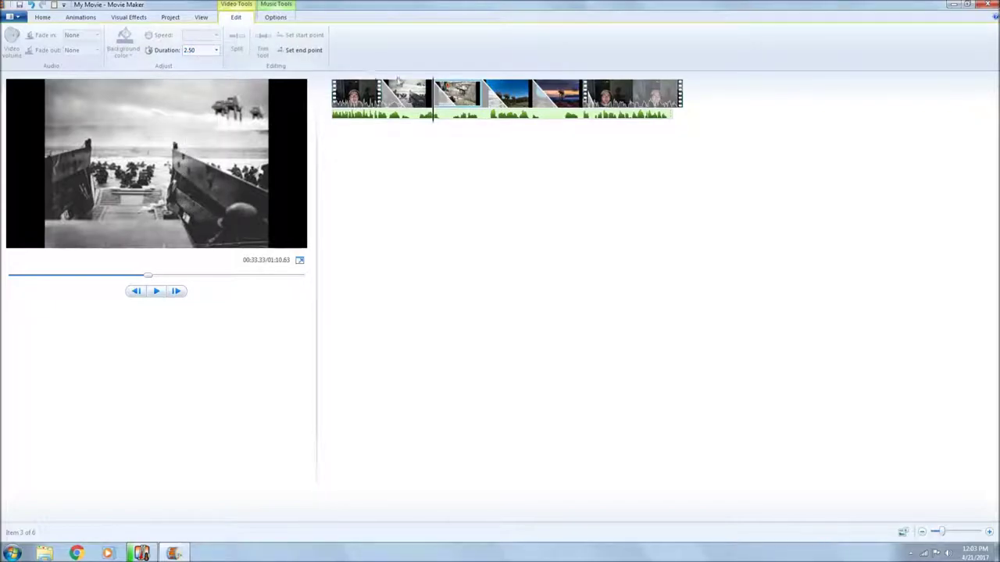
- Set the second clip to 2.5 seconds and play the movie to check the timing
{"action": "left_click", "coordinate": [398, 82]}
{"action": "left_click", "coordinate": [207, 48]}
{"action": "type", "text": "2.5"}
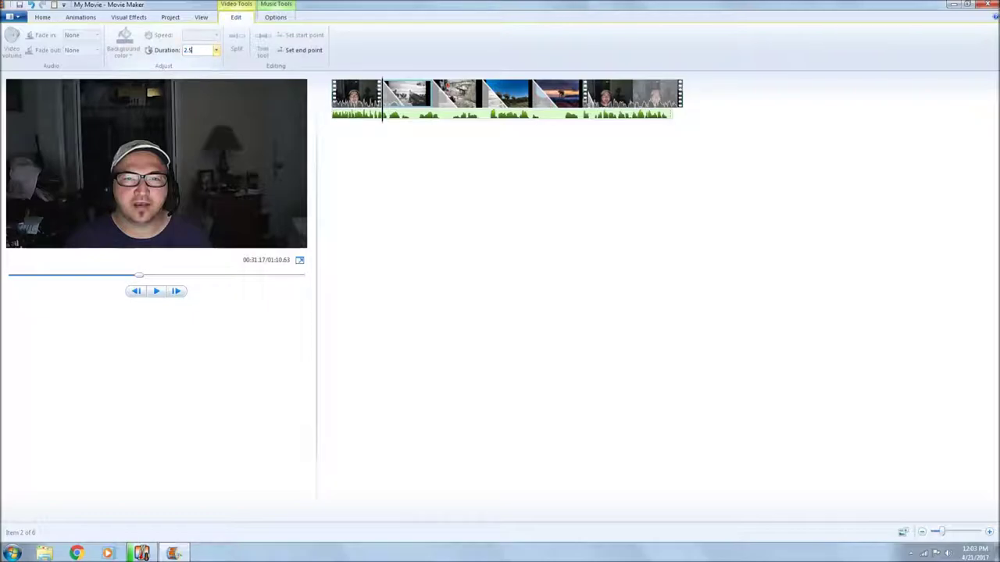
{"action": "key", "text": "Return"}
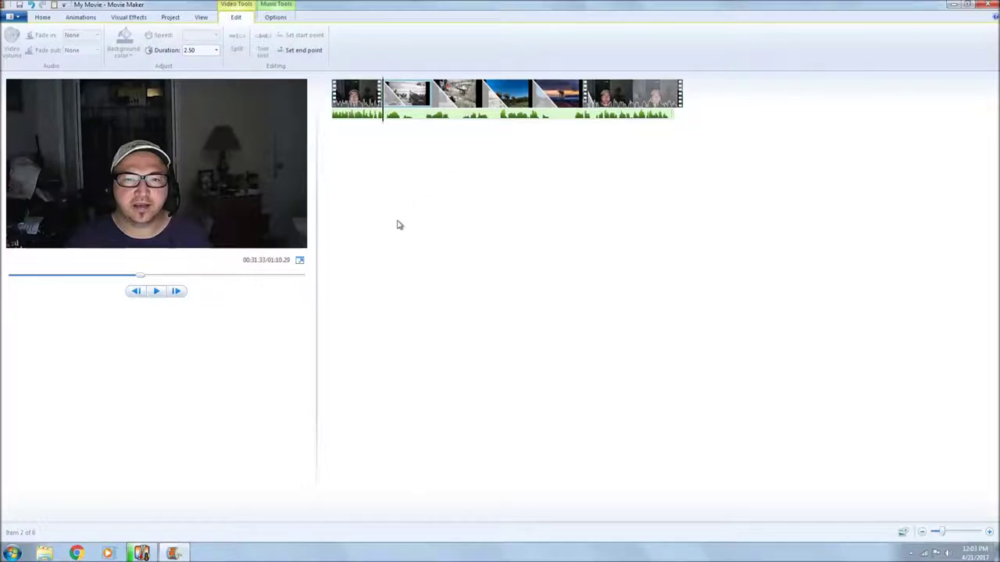
{"action": "left_click", "coordinate": [157, 292]}
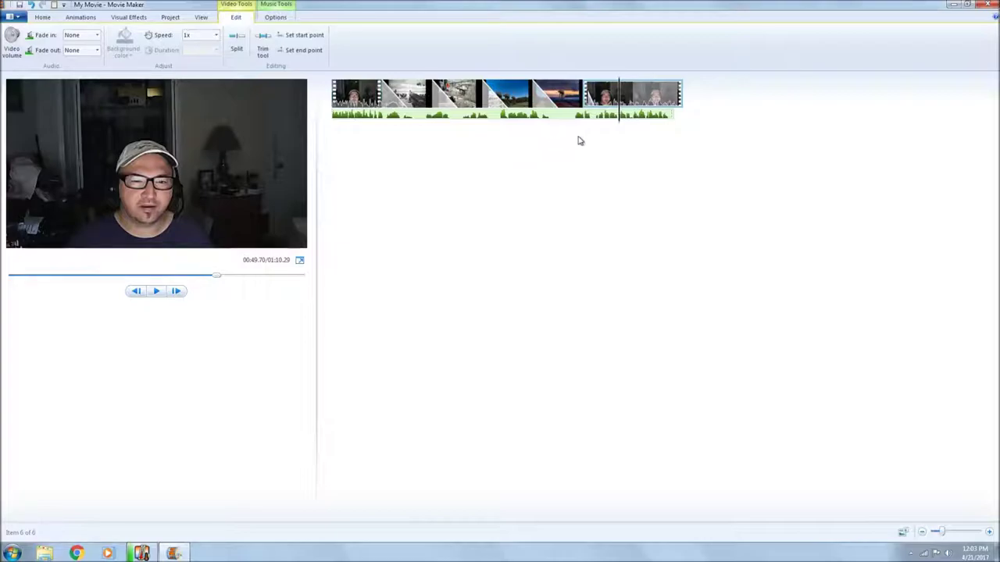
- Split off and remove the end of the final webcam clip, then preview the ending
{"action": "left_click_drag", "start_coordinate": [620, 123], "coordinate": [586, 125]}
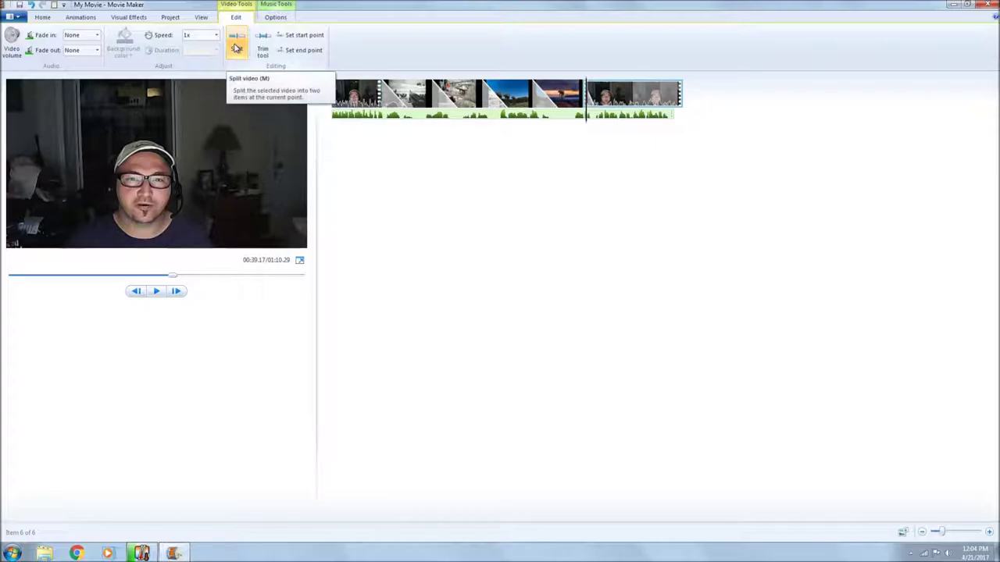
{"action": "left_click", "coordinate": [237, 48]}
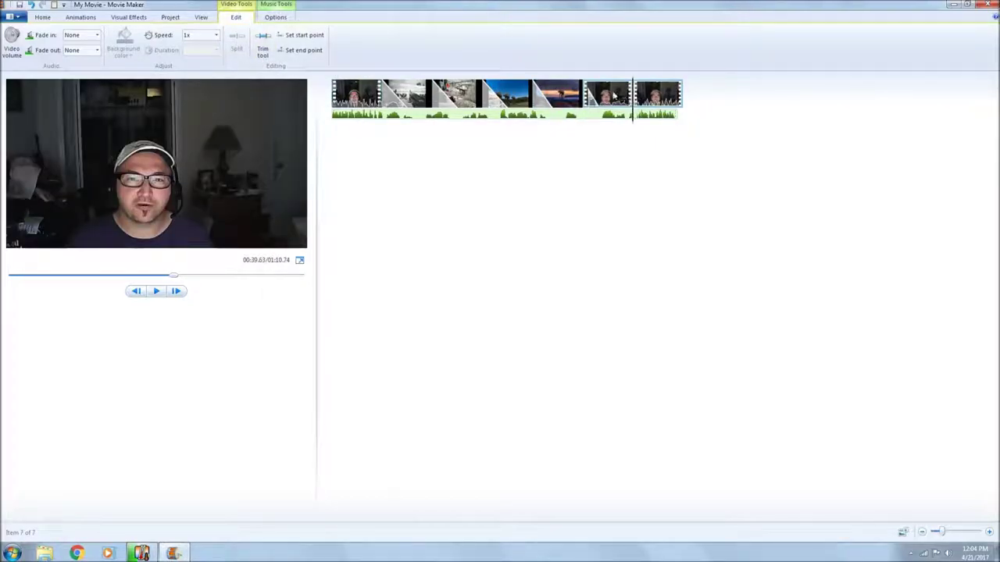
{"action": "right_click", "coordinate": [615, 93]}
{"action": "left_click", "coordinate": [641, 157]}
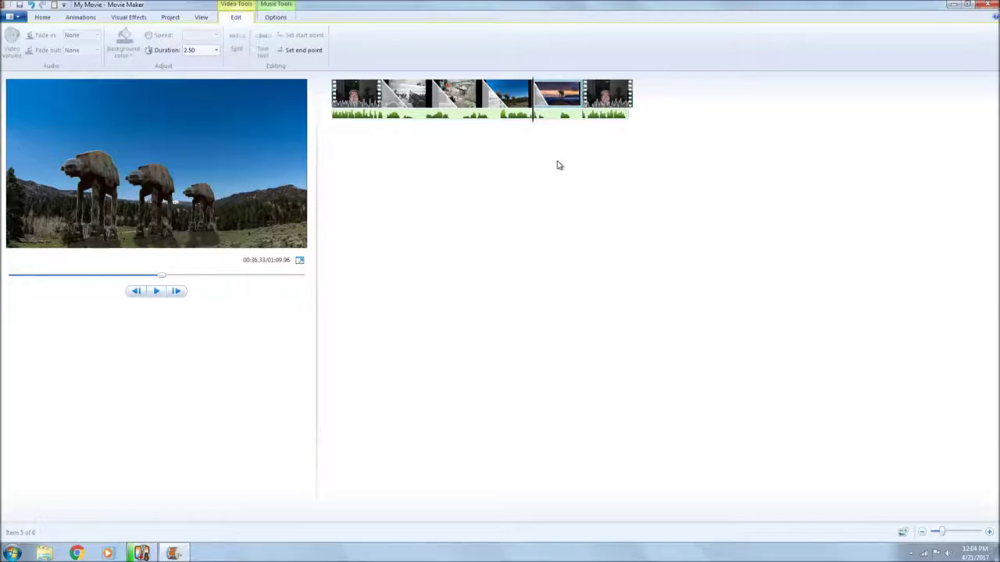
{"action": "left_click", "coordinate": [157, 292]}
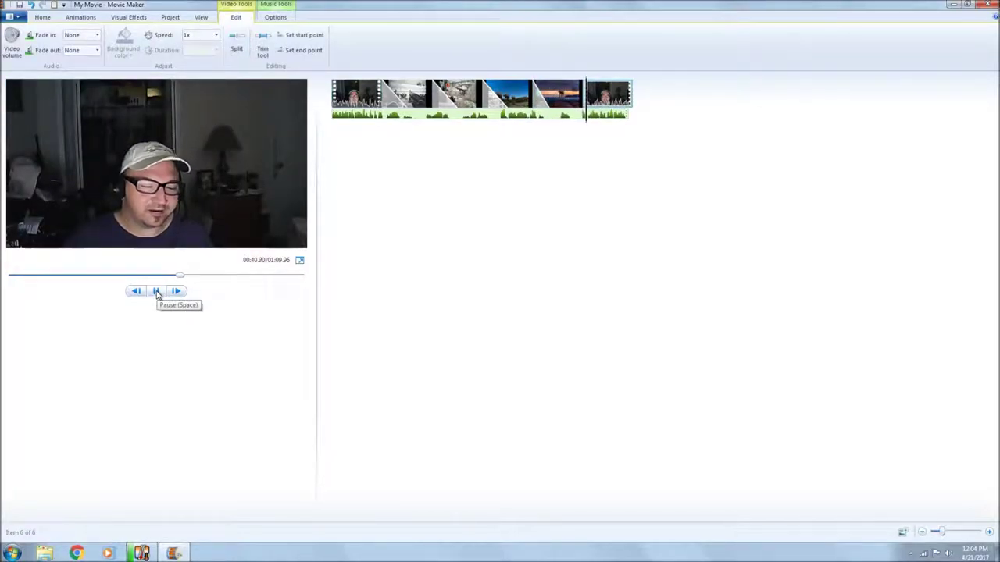
{"action": "left_click", "coordinate": [157, 292]}
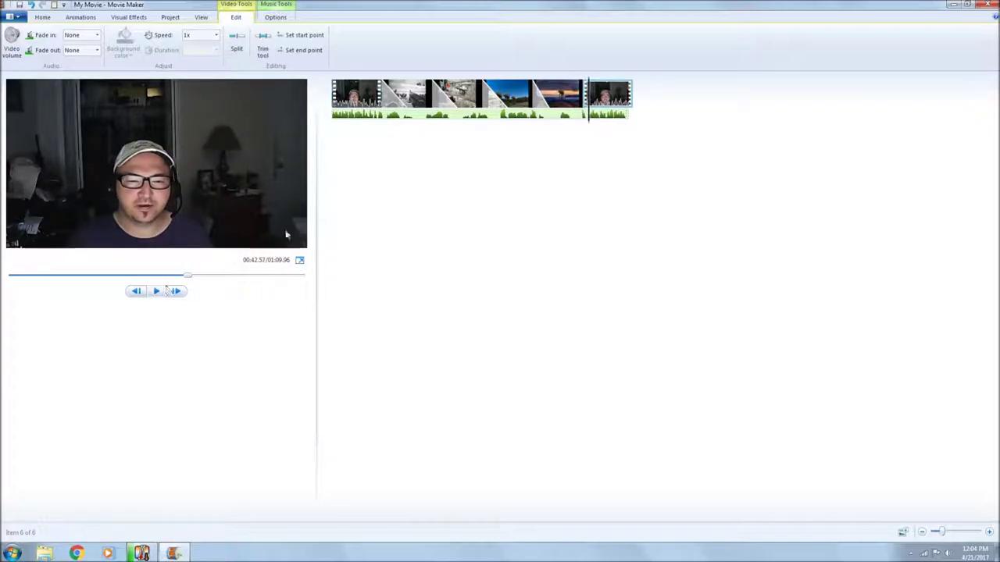
- Trim a bit more from the closing webcam clip and play the new ending
{"action": "left_click", "coordinate": [591, 128]}
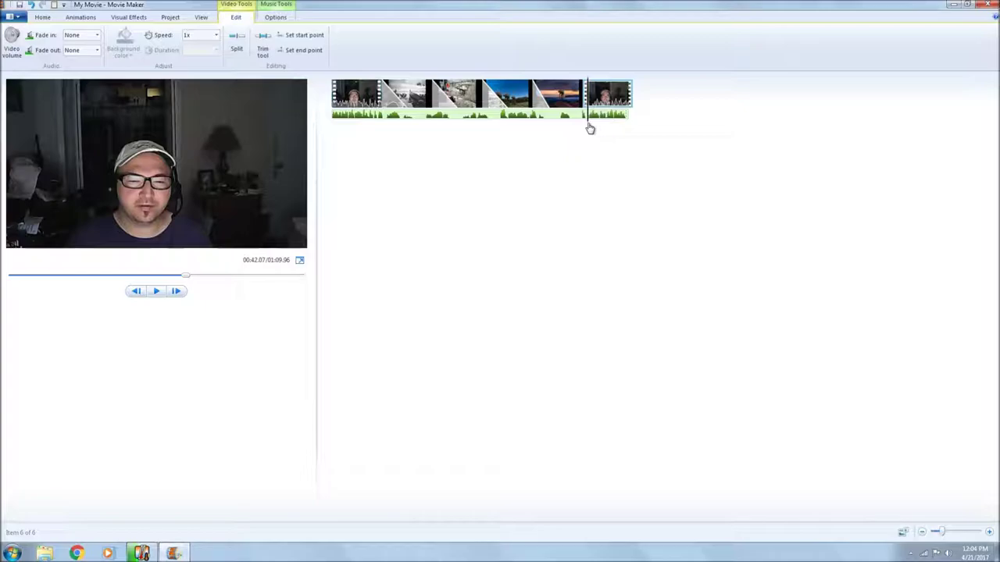
{"action": "left_click", "coordinate": [236, 45]}
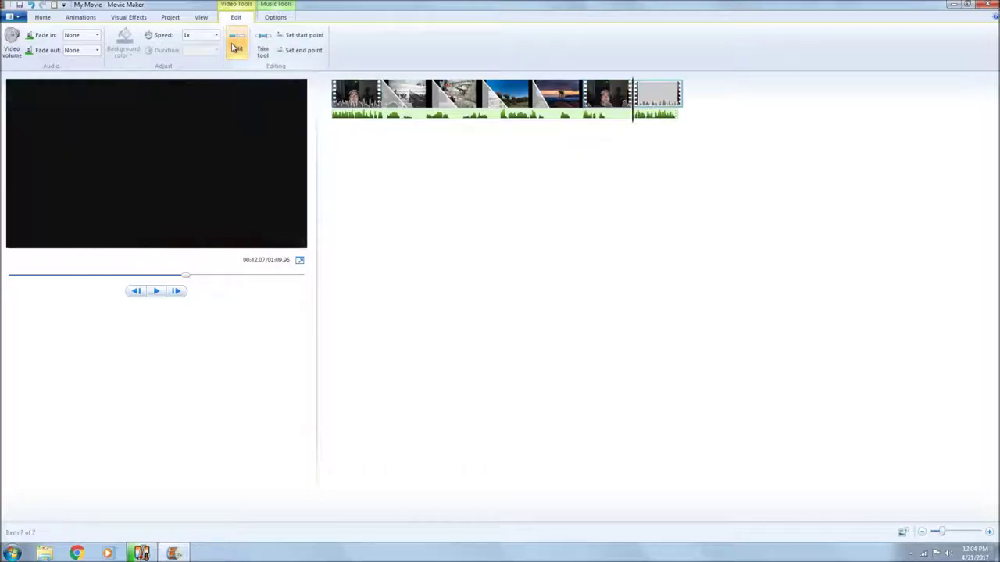
{"action": "right_click", "coordinate": [599, 95]}
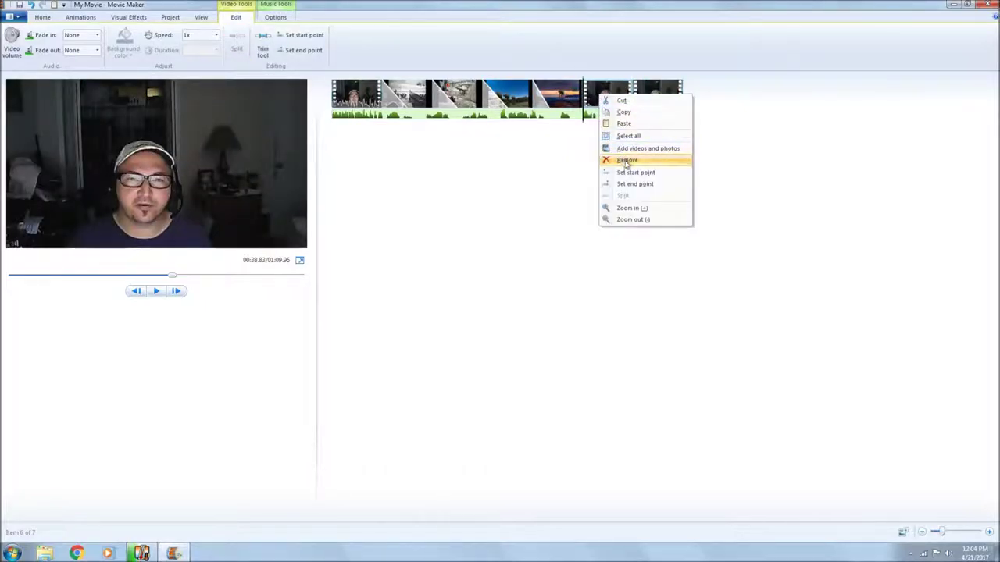
{"action": "left_click", "coordinate": [630, 161]}
{"action": "left_click", "coordinate": [157, 293]}
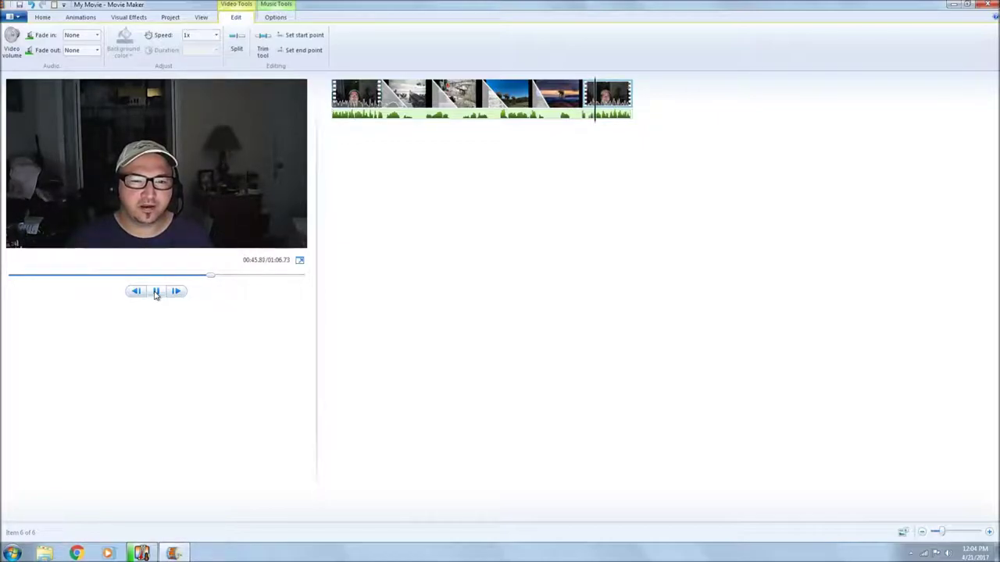
- Give the three-walkers photo a 3-second duration and preview from it
{"action": "left_click", "coordinate": [156, 293]}
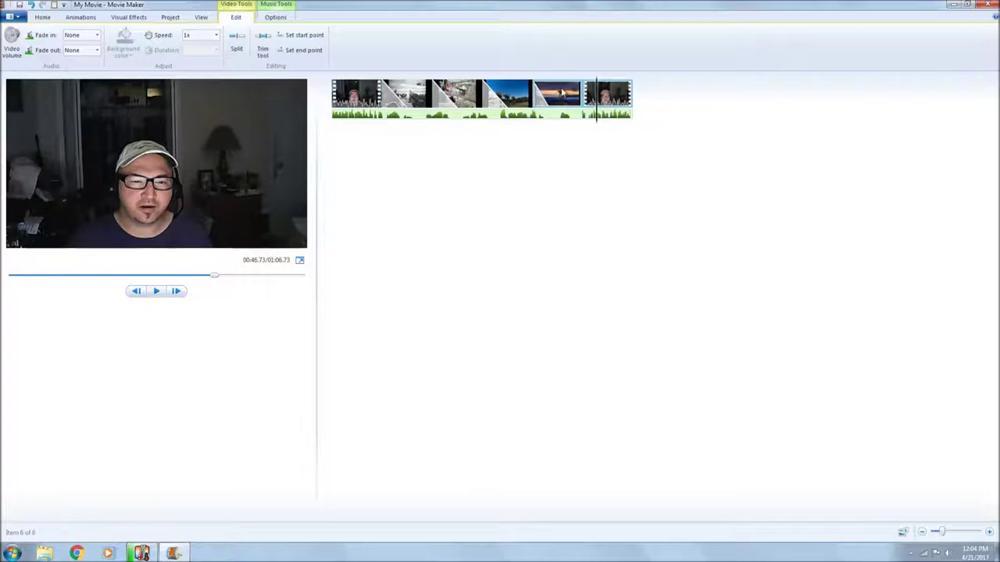
{"action": "mouse_move", "coordinate": [609, 95]}
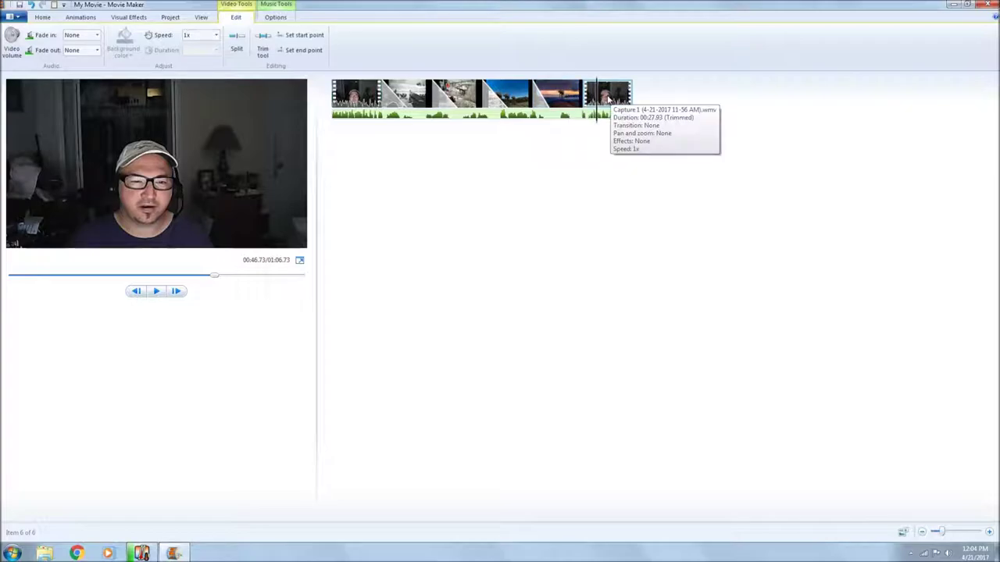
{"action": "key", "text": "Left"}
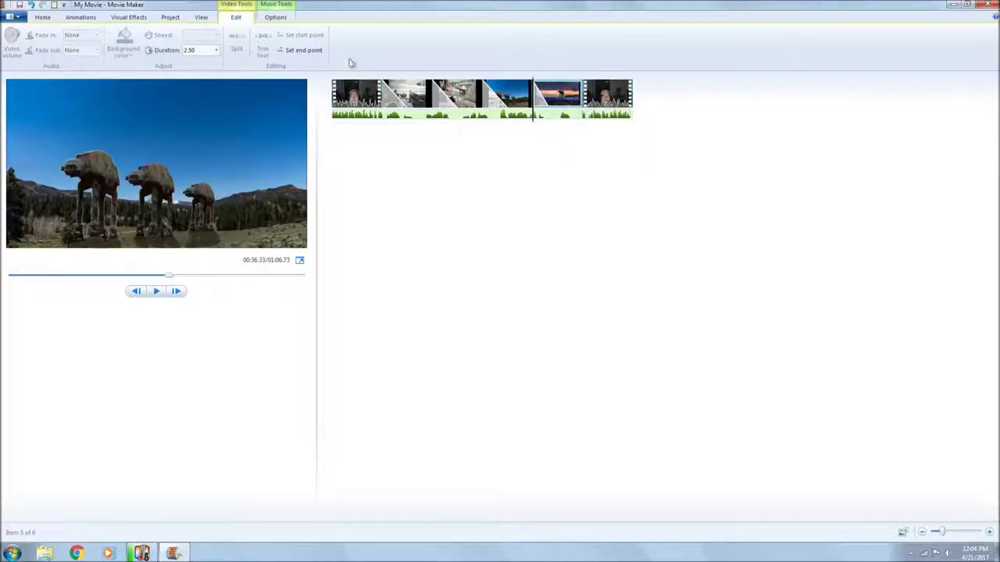
{"action": "left_click", "coordinate": [216, 50]}
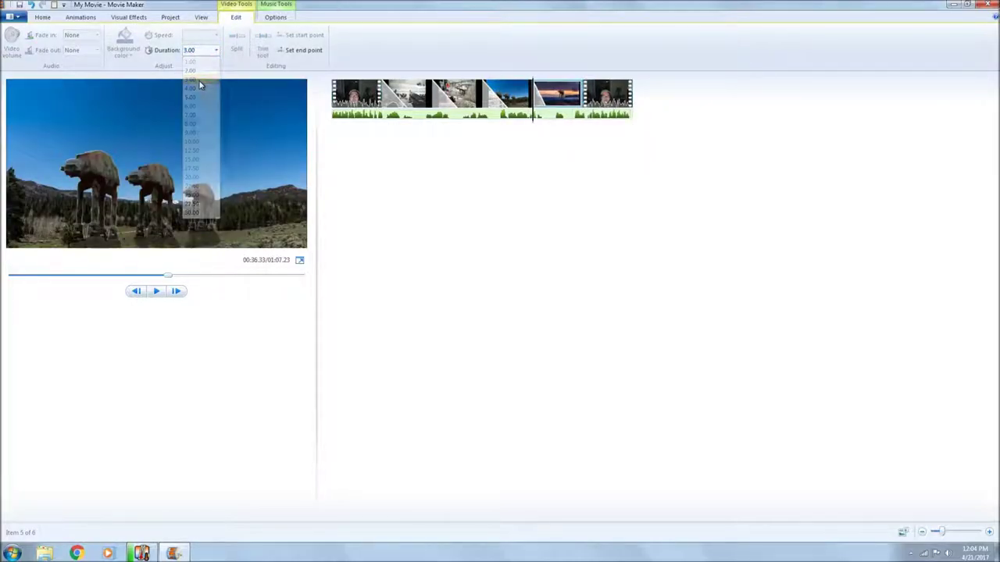
{"action": "left_click", "coordinate": [197, 83]}
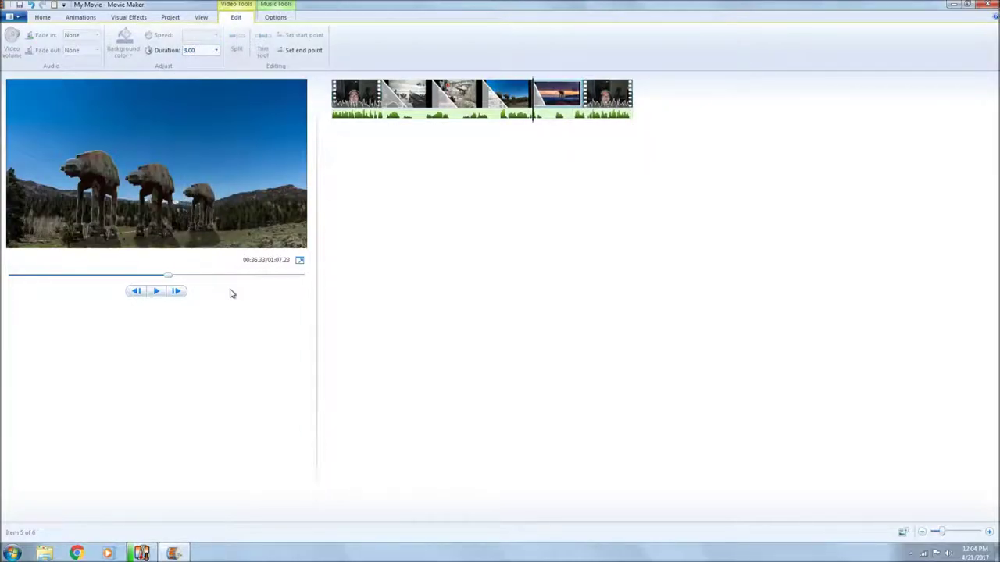
{"action": "left_click", "coordinate": [155, 292]}
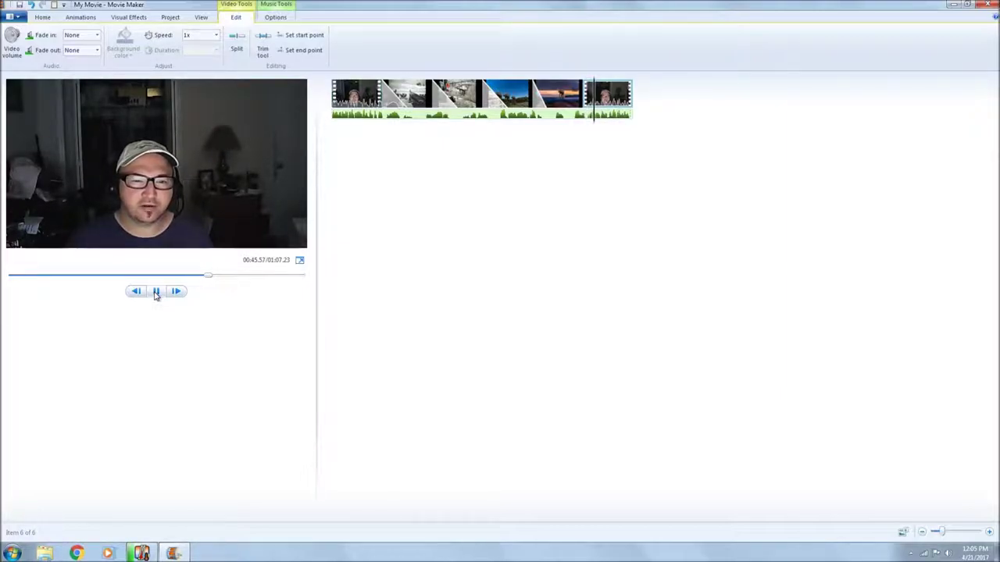
- Set the landing-craft photo to 2.60 seconds, then move playback into the walkers photo
{"action": "left_click", "coordinate": [156, 291]}
{"action": "left_click", "coordinate": [434, 93]}
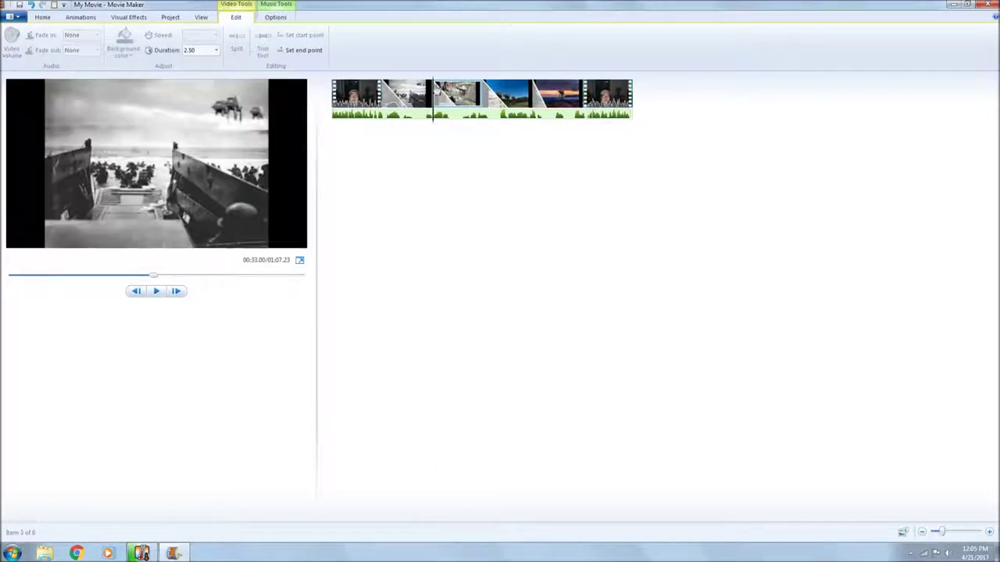
{"action": "double_click", "coordinate": [201, 51]}
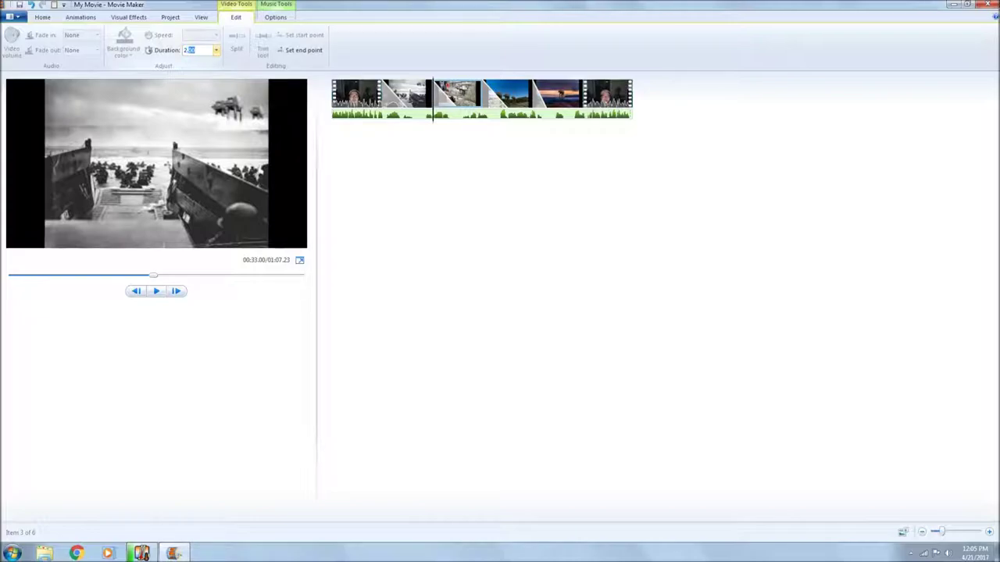
{"action": "type", "text": "2.6"}
{"action": "key", "text": "Return"}
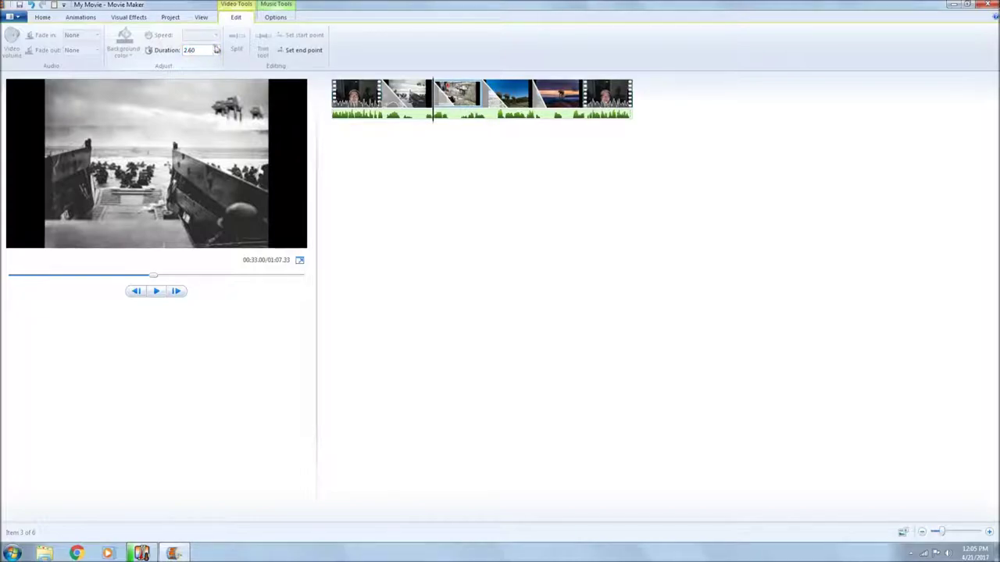
{"action": "left_click", "coordinate": [578, 95]}
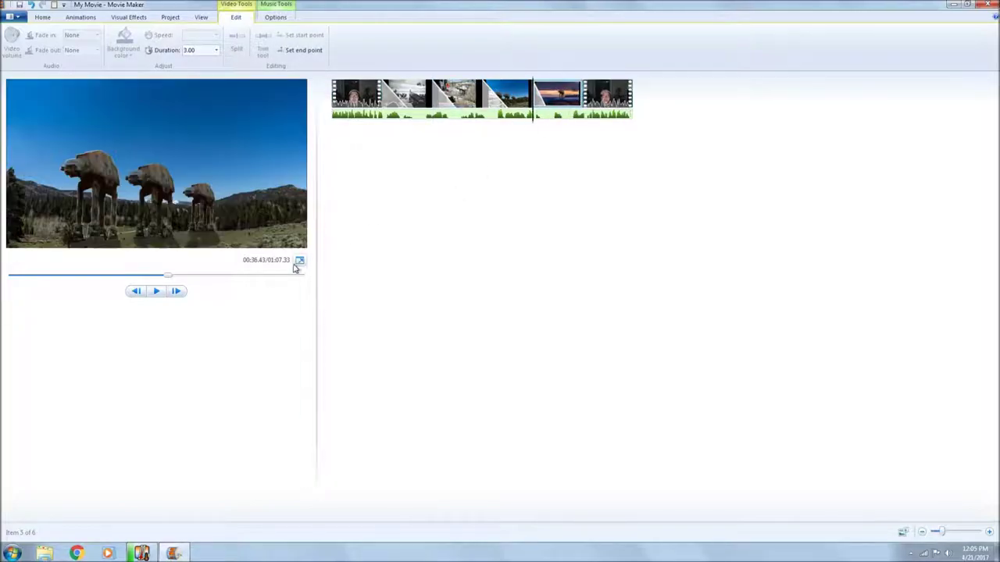
{"action": "left_click_drag", "start_coordinate": [534, 129], "coordinate": [578, 130]}
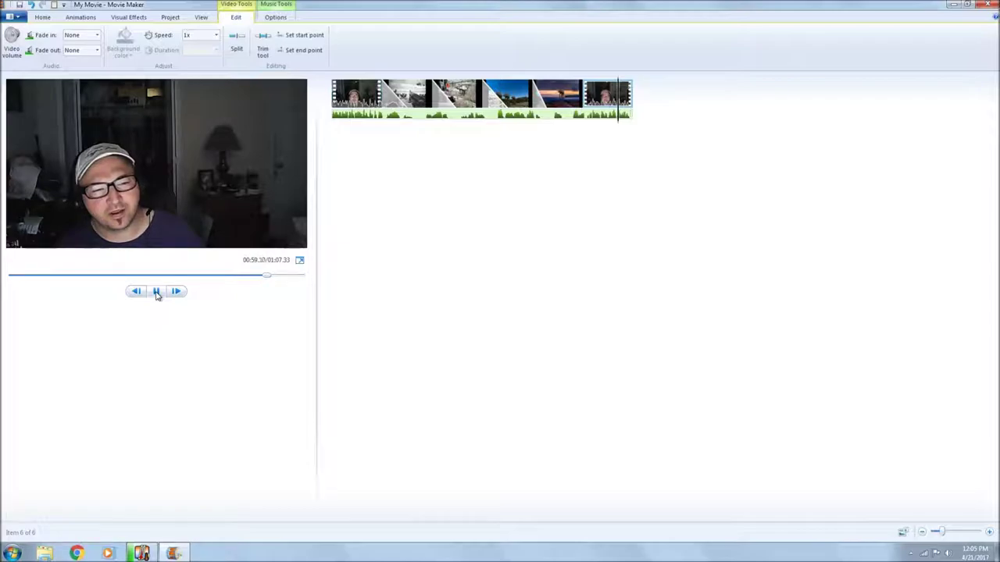
- Set the second photo's duration to 2.5 seconds
{"action": "left_click", "coordinate": [156, 292]}
{"action": "left_click", "coordinate": [406, 94]}
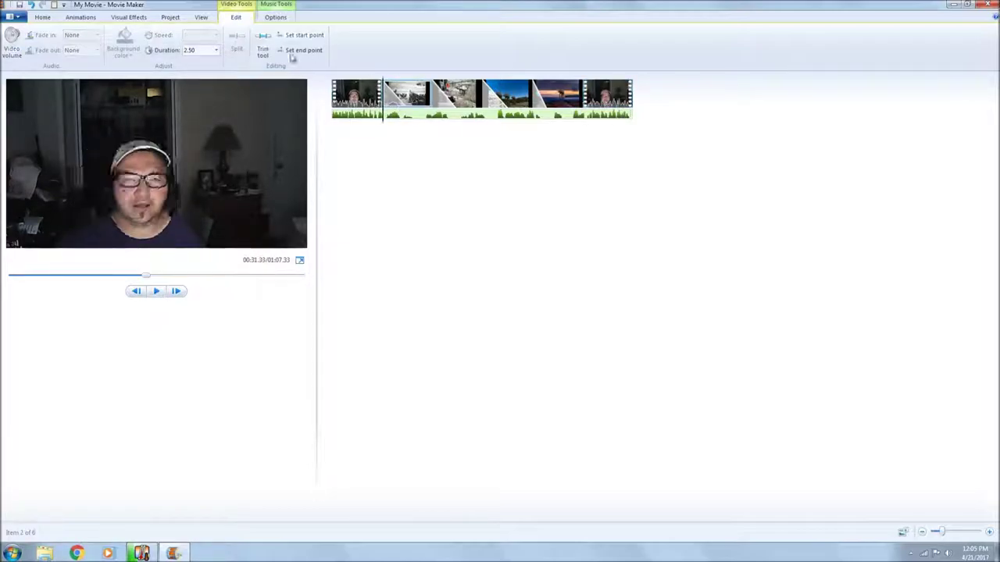
{"action": "left_click", "coordinate": [208, 49]}
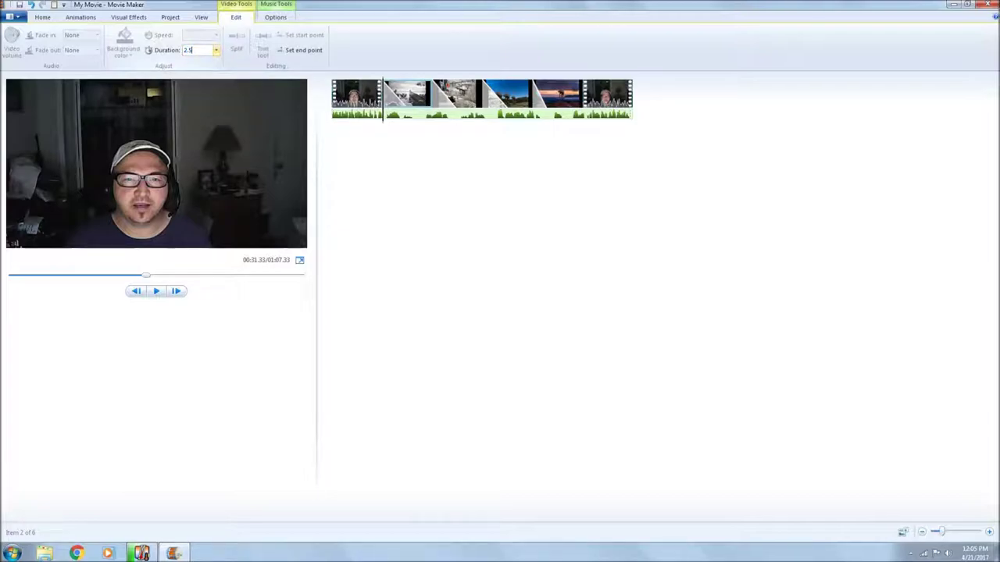
{"action": "type", "text": "5"}
{"action": "key", "text": "Left"}
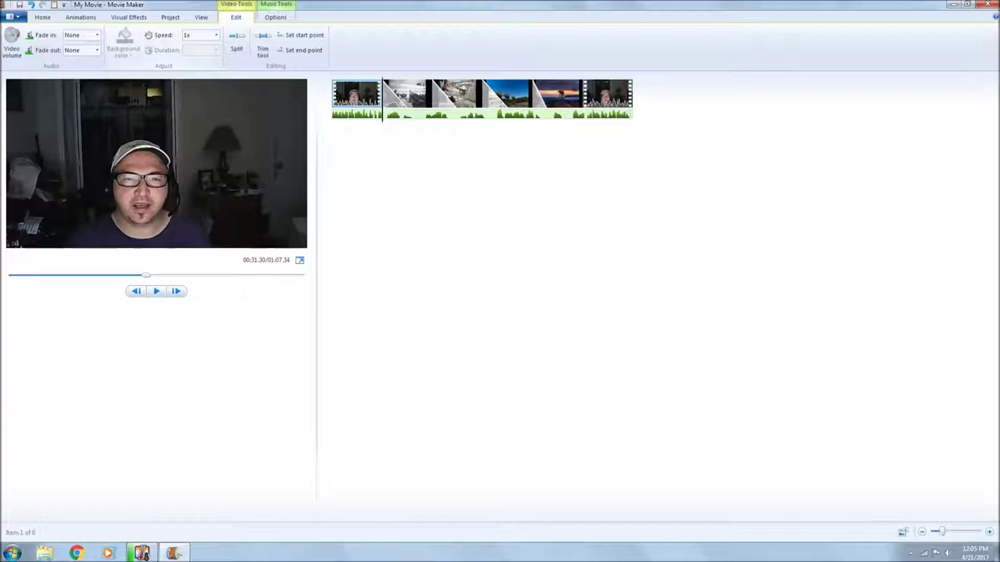
- Play the slideshow from the three-walkers photo into the webcam clip, then pause
{"action": "left_click", "coordinate": [515, 116]}
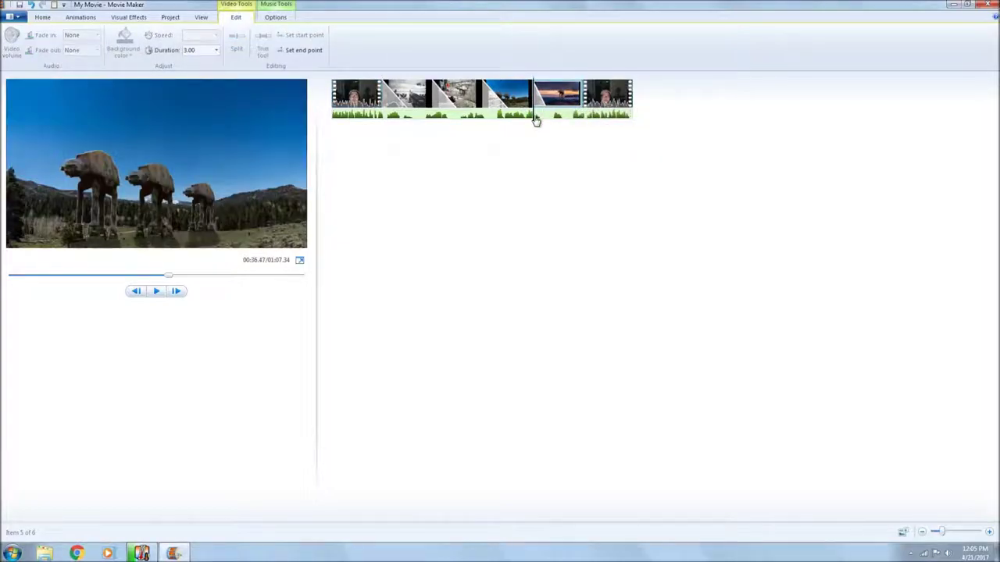
{"action": "left_click", "coordinate": [571, 119]}
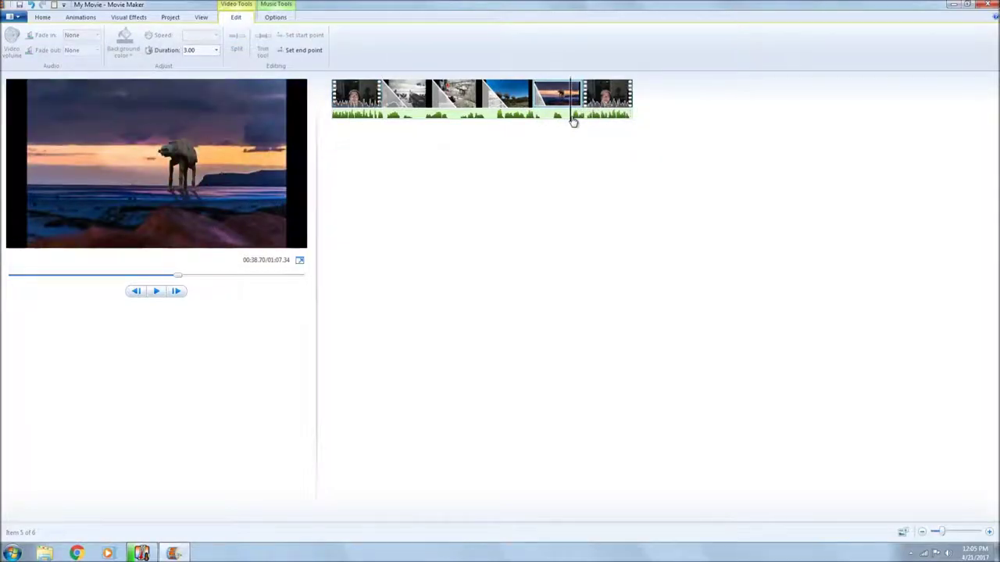
{"action": "left_click", "coordinate": [156, 291]}
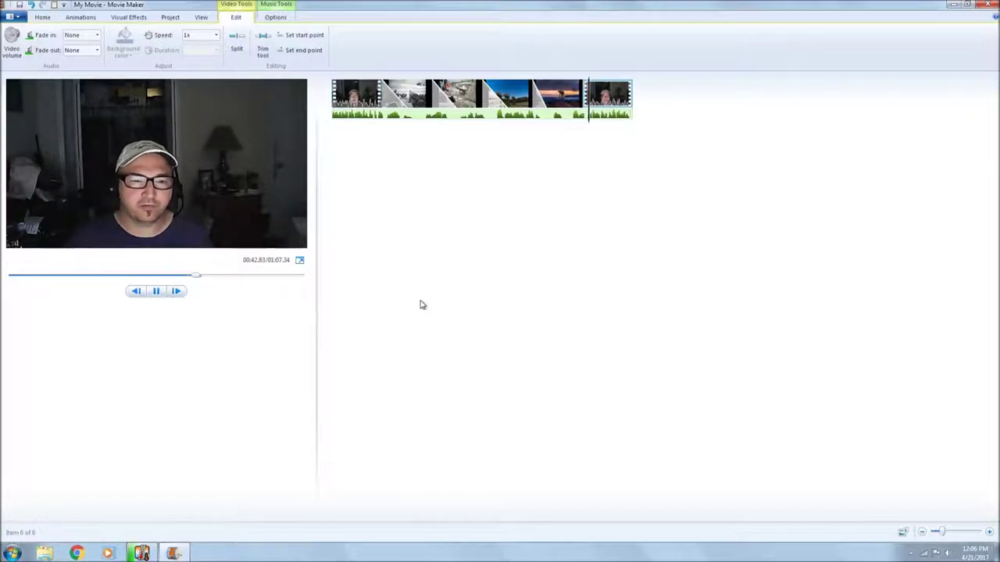
{"action": "left_click", "coordinate": [157, 292]}
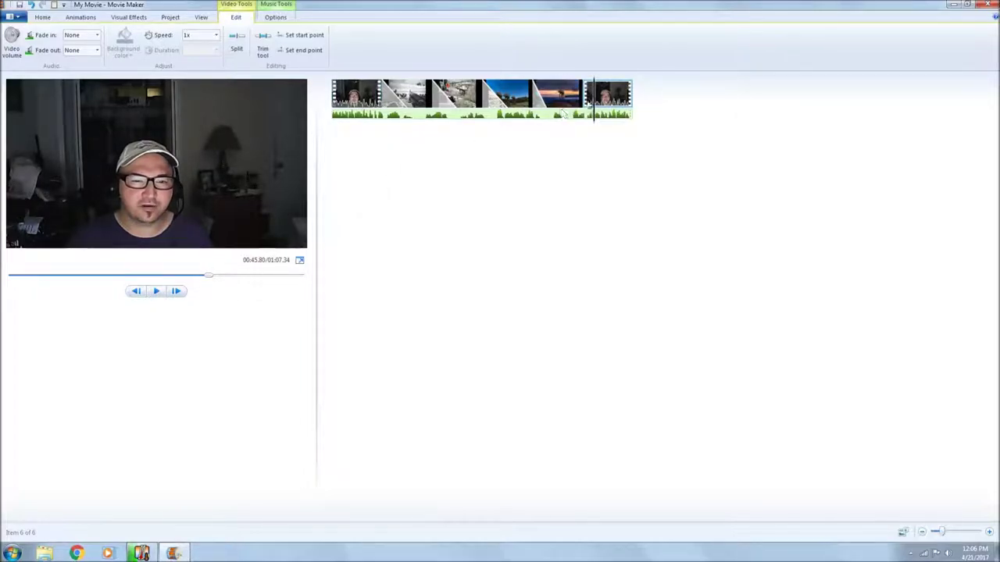
- Mute the video volume of the final and first webcam clips, then return to Home
{"action": "left_click", "coordinate": [582, 97]}
{"action": "left_click", "coordinate": [5, 45]}
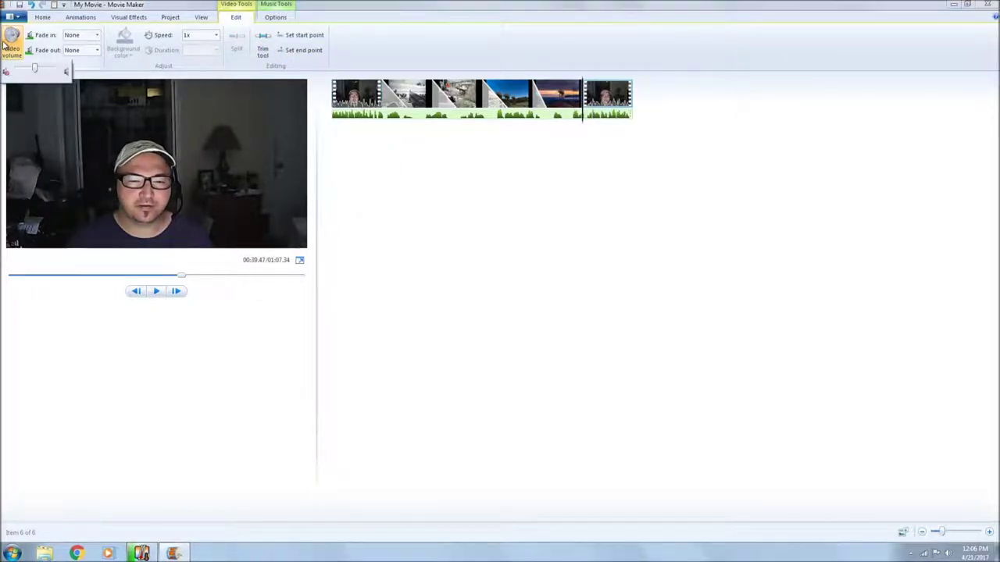
{"action": "left_click", "coordinate": [351, 97]}
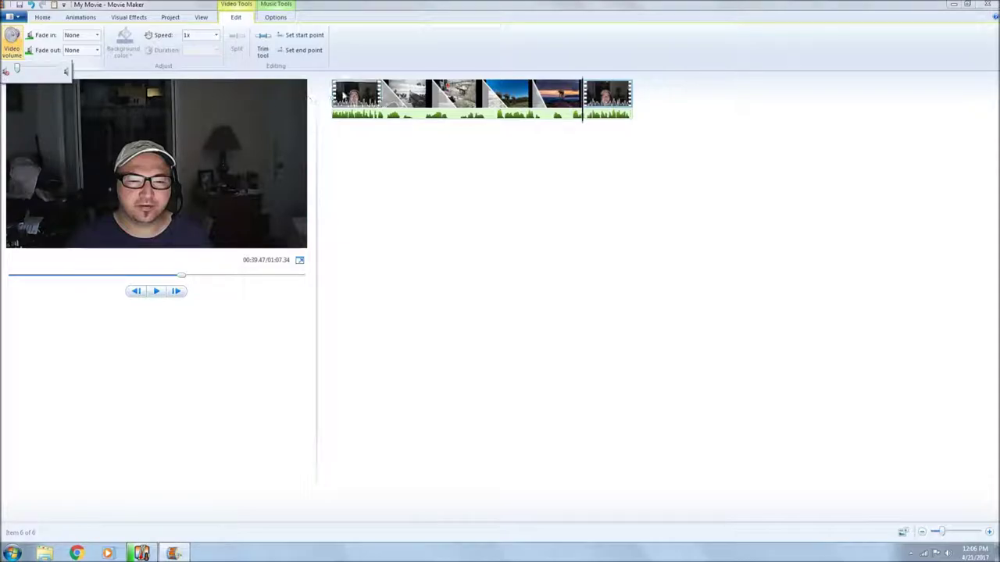
{"action": "left_click", "coordinate": [12, 43]}
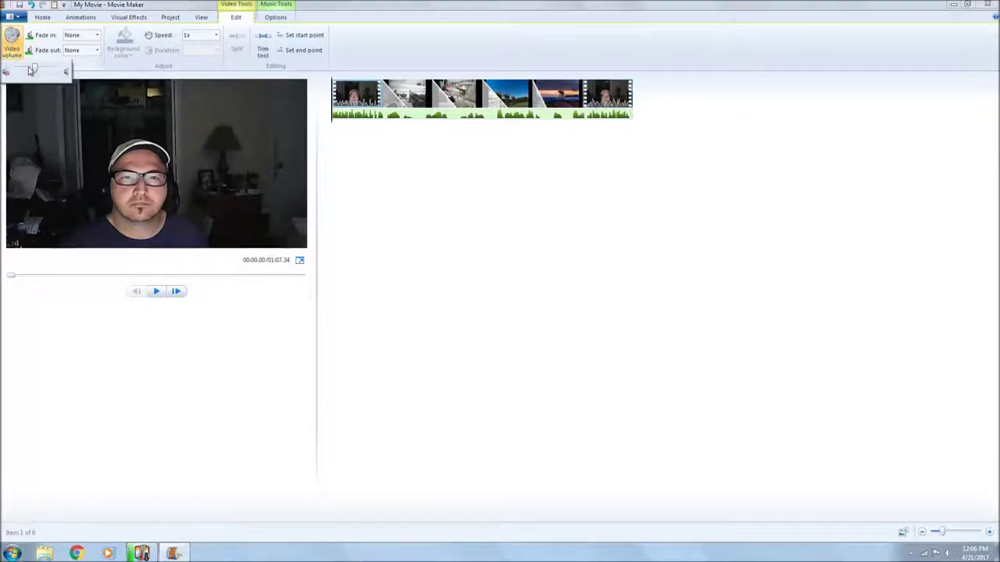
{"action": "left_click", "coordinate": [42, 17]}
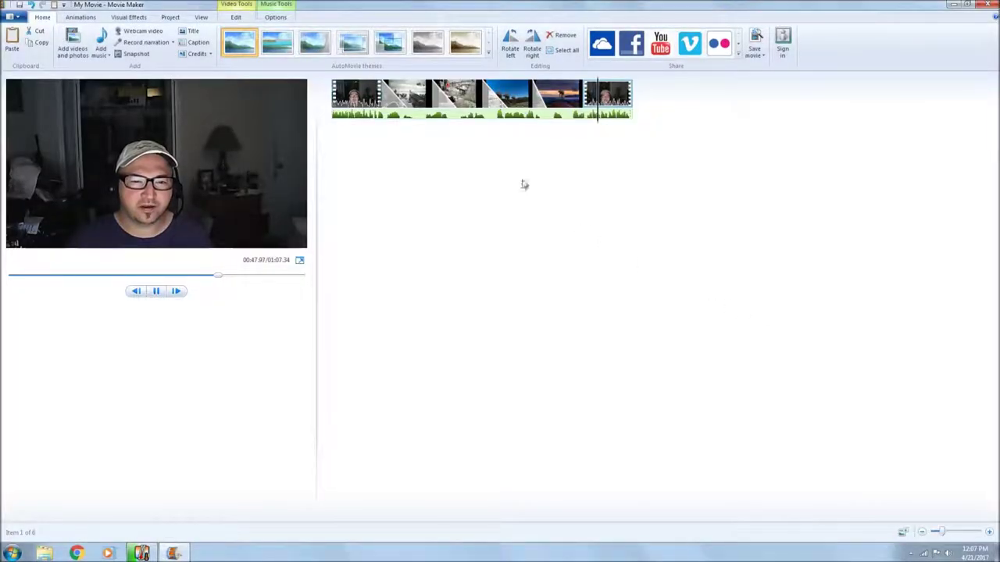
- Pause the preview and save the movie with the 'For high-definition display' setting
{"action": "left_click", "coordinate": [160, 291]}
{"action": "left_click", "coordinate": [757, 54]}
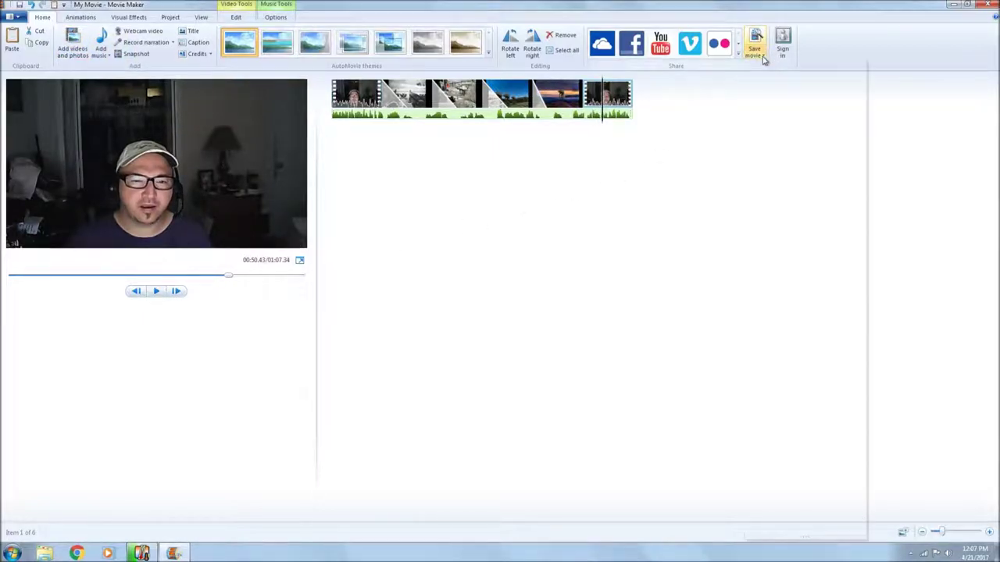
{"action": "mouse_move", "coordinate": [809, 139]}
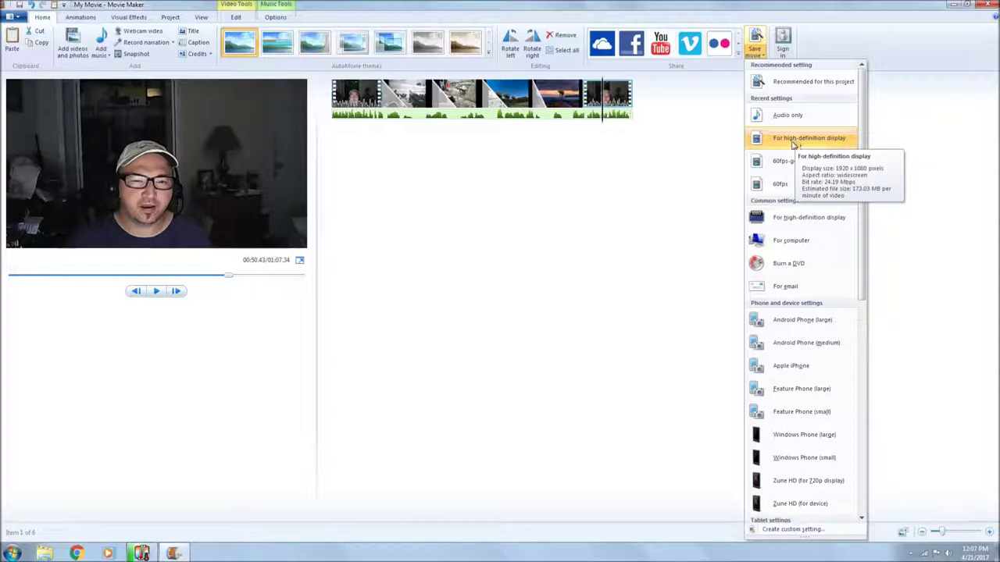
{"action": "left_click", "coordinate": [648, 239]}
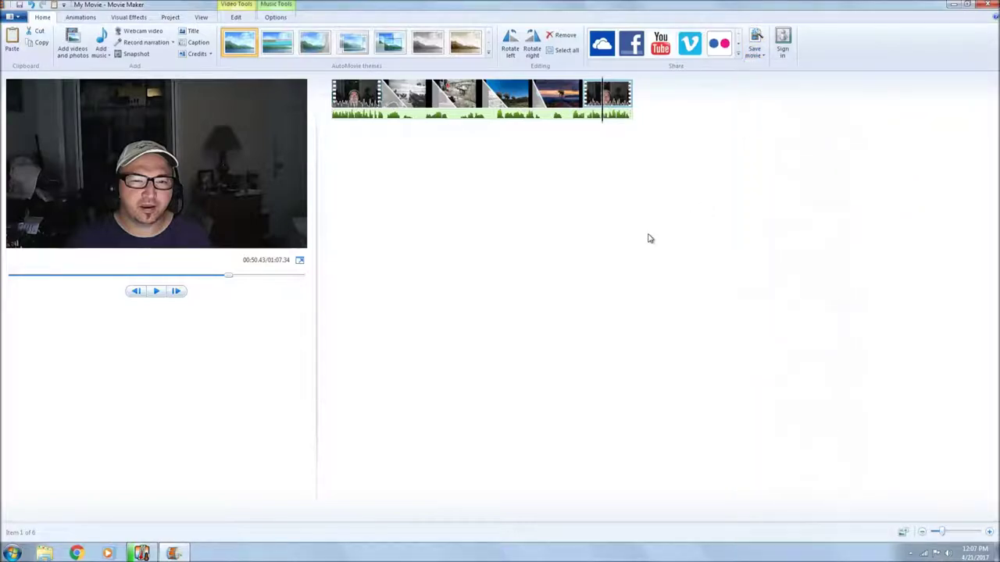